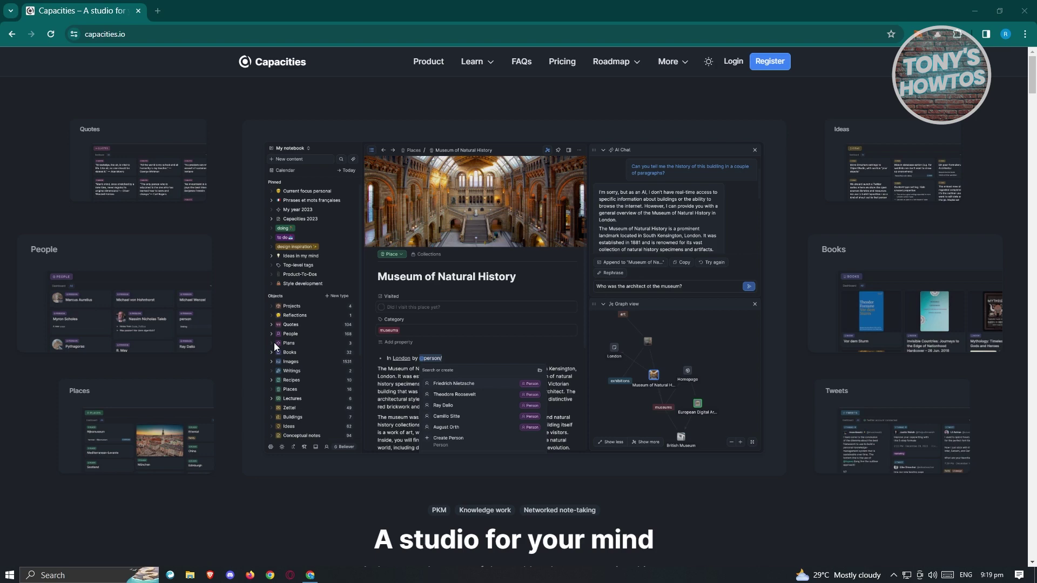
Register a new Capacities account and enter the user's first and last name on the profile step
{"action": "left_click", "coordinate": [779, 63]}
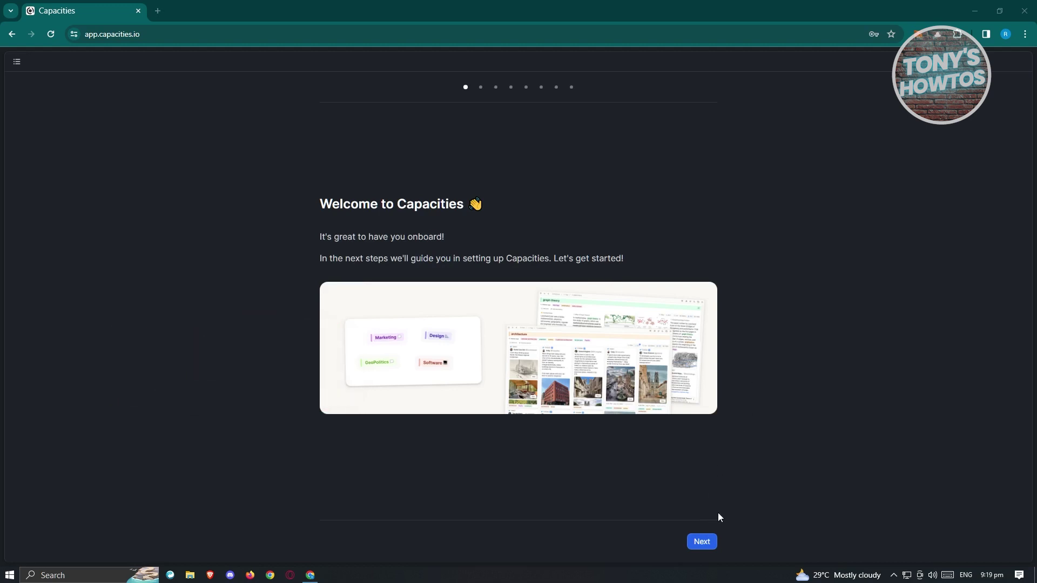
{"action": "left_click", "coordinate": [708, 546]}
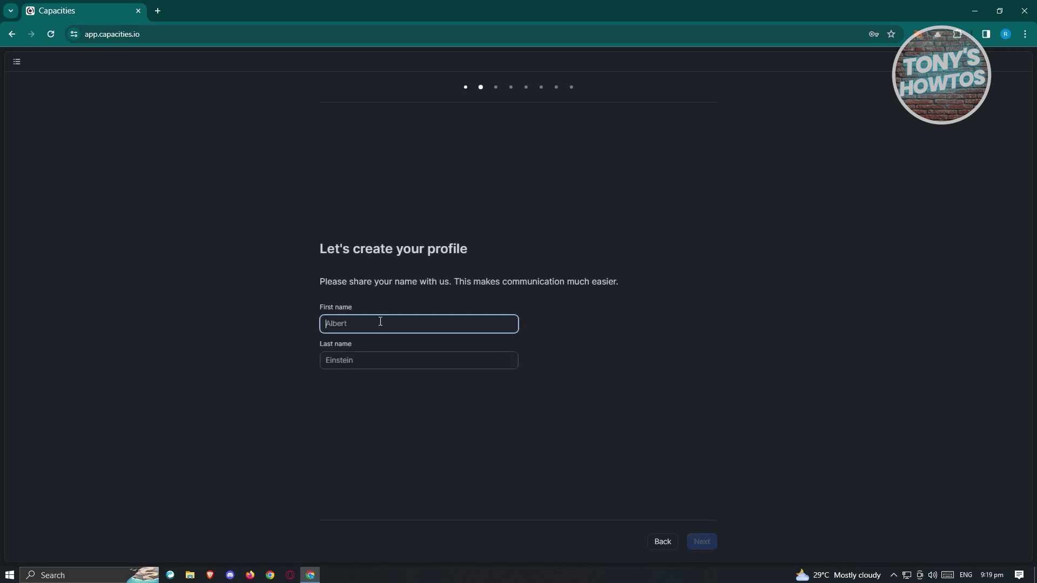
{"action": "left_click", "coordinate": [371, 361]}
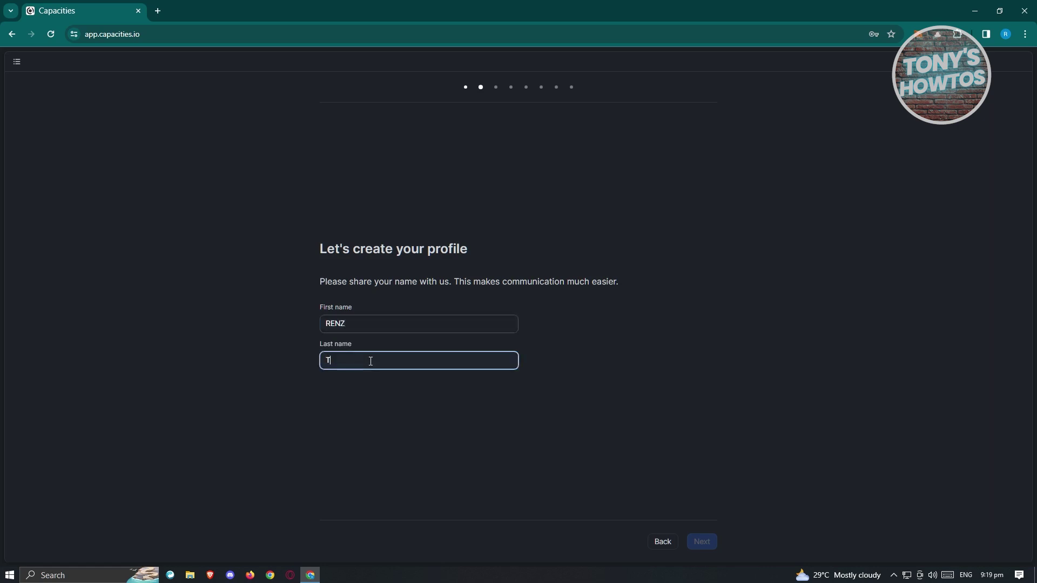
{"action": "left_click", "coordinate": [711, 545]}
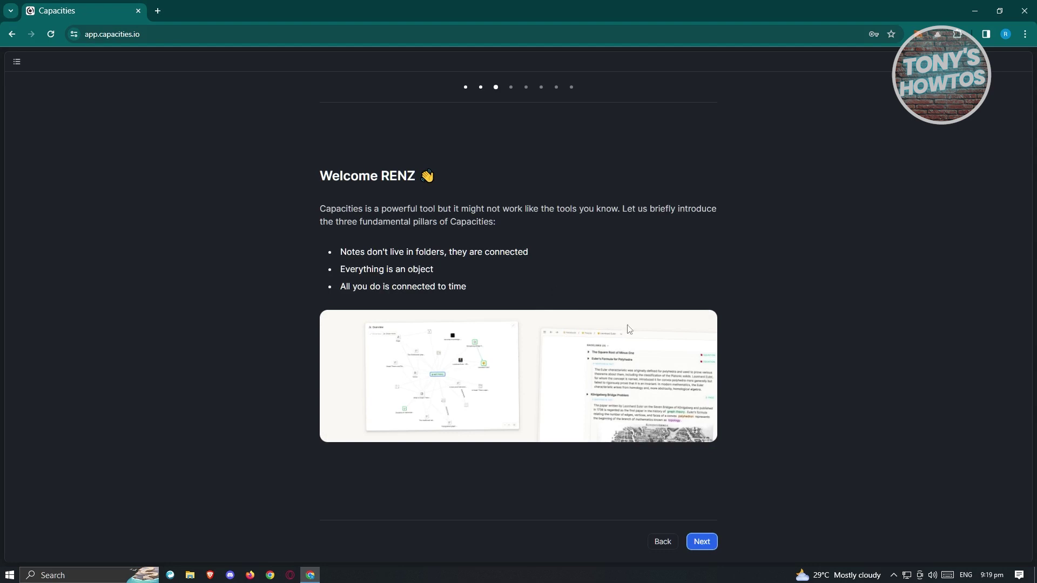
Go through the three-pillar introduction and choose People as the first object type
{"action": "left_click", "coordinate": [701, 544]}
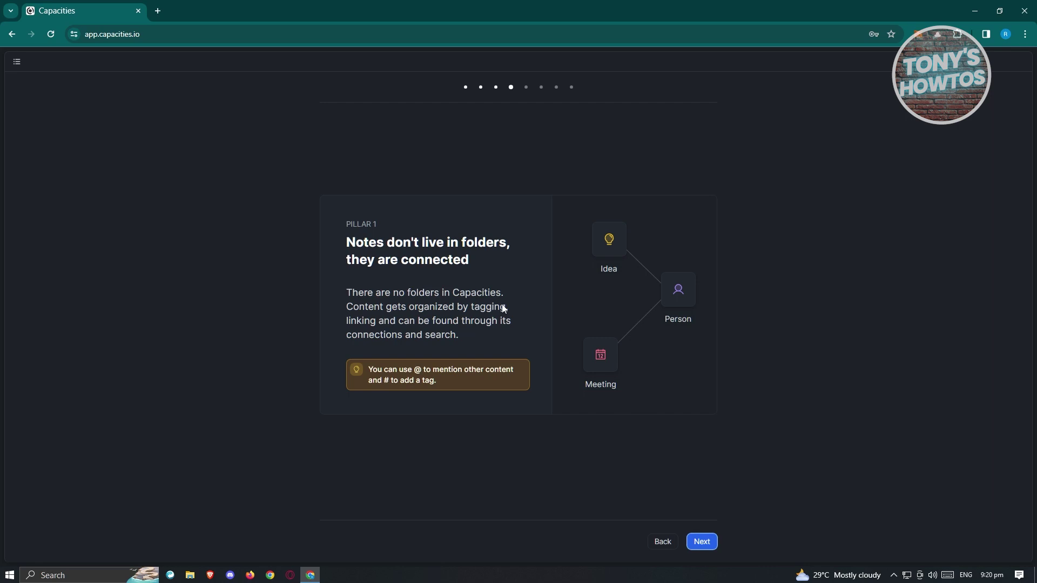
{"action": "left_click", "coordinate": [709, 543]}
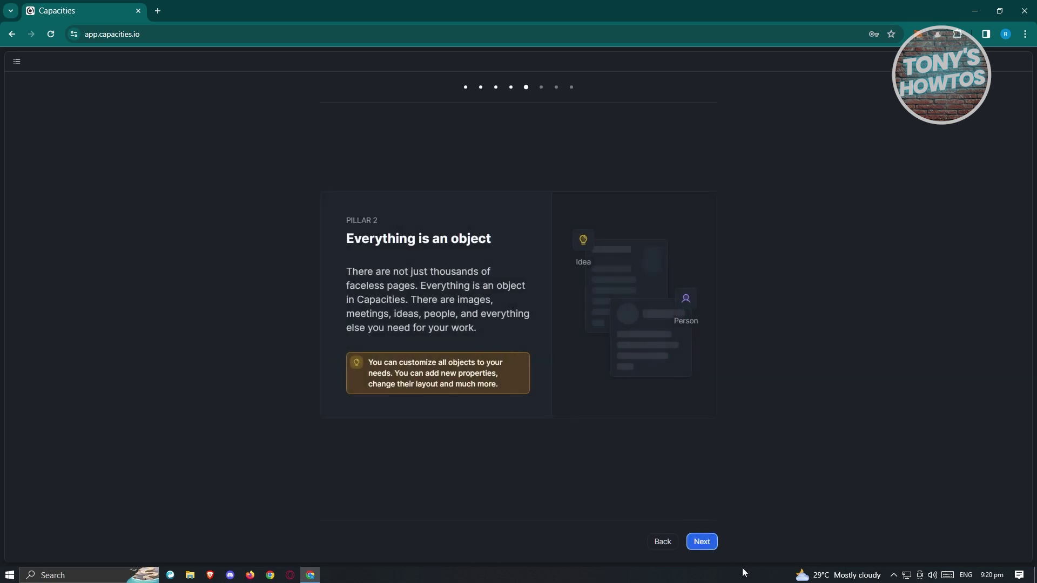
{"action": "left_click", "coordinate": [702, 542]}
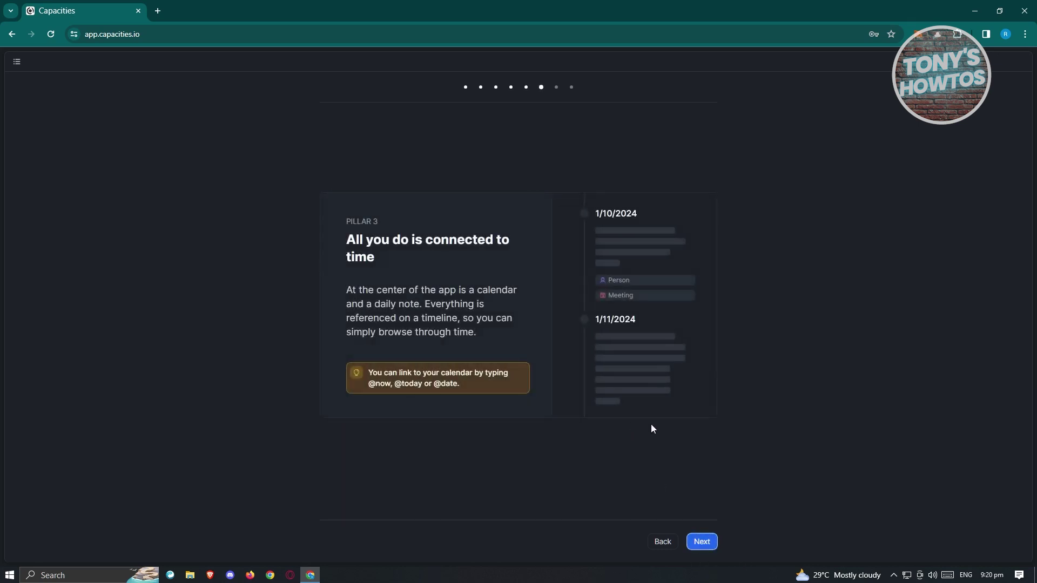
{"action": "left_click", "coordinate": [700, 541]}
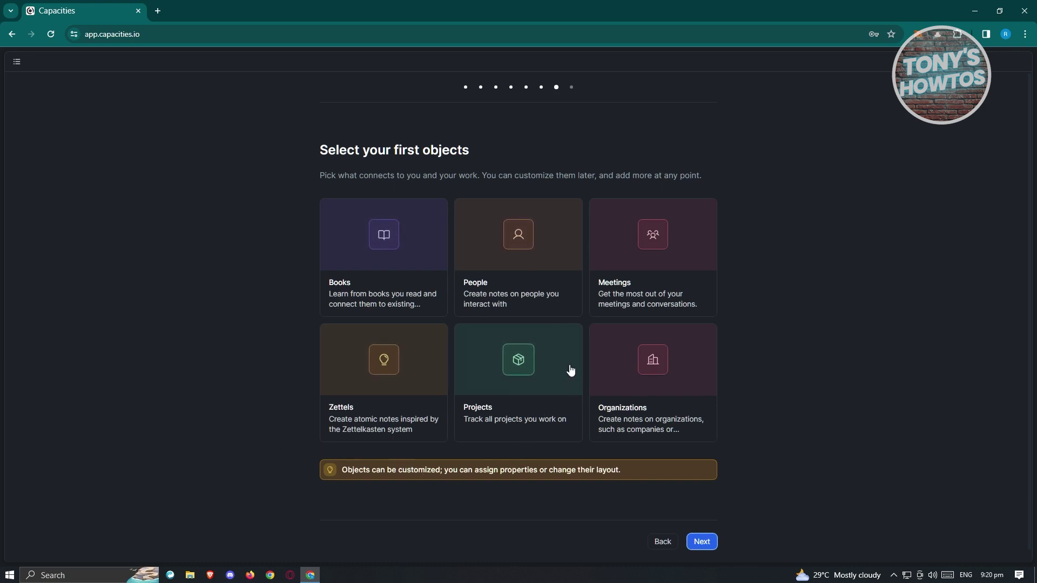
{"action": "left_click", "coordinate": [542, 258]}
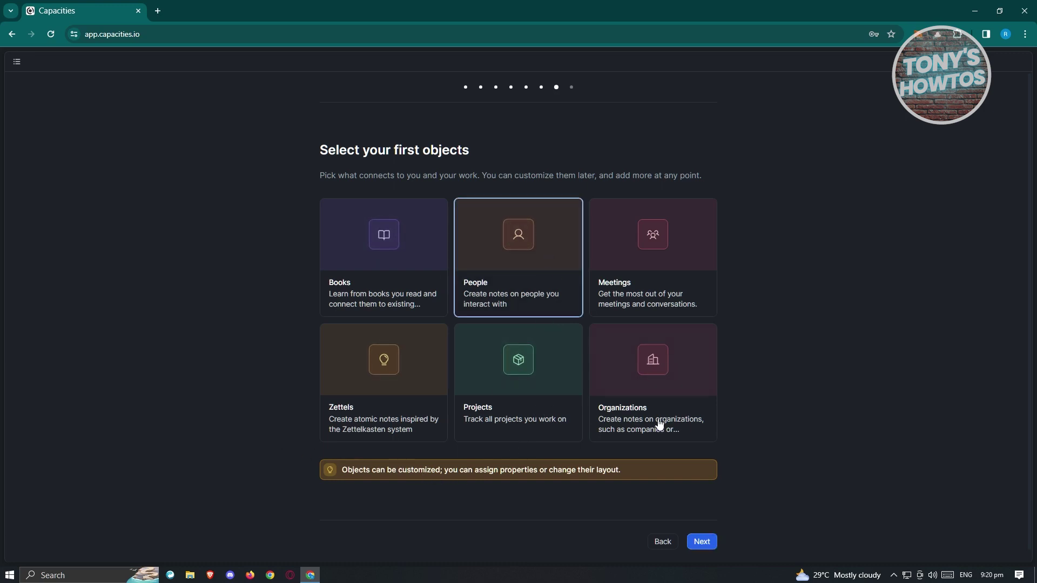
{"action": "left_click", "coordinate": [702, 543]}
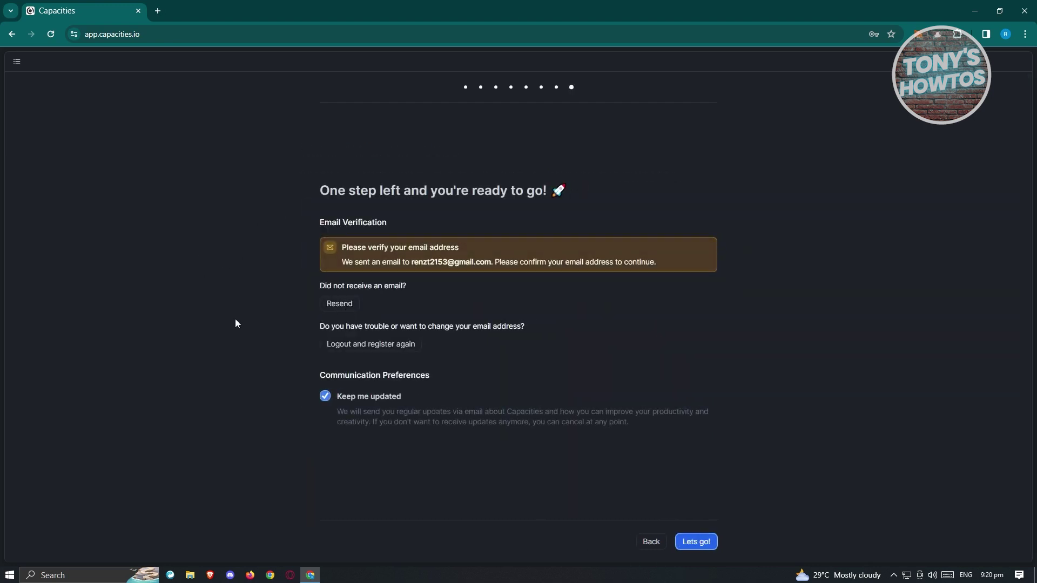
Open the 'Welcome to Capacities' email in Gmail and verify the account's email address
{"action": "left_click", "coordinate": [157, 11]}
{"action": "type", "text": "GMAIL"}
{"action": "key", "text": "Return"}
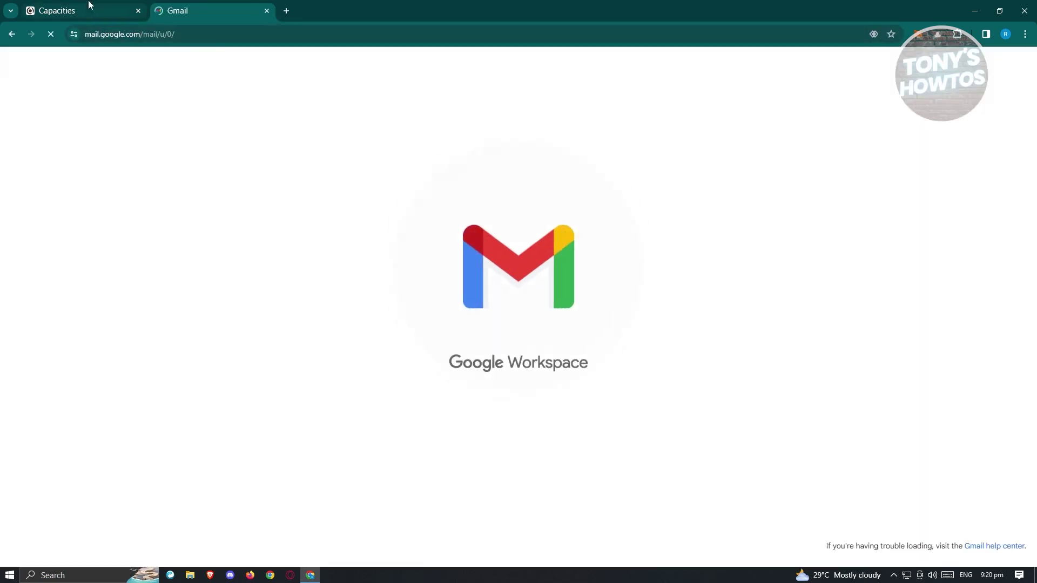
{"action": "left_click", "coordinate": [313, 148]}
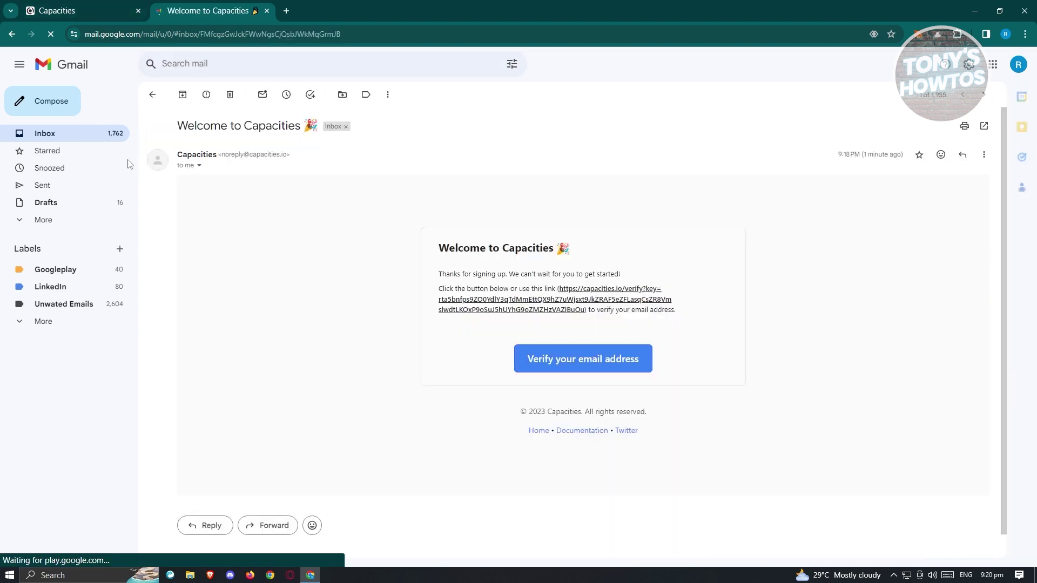
{"action": "left_click", "coordinate": [537, 365]}
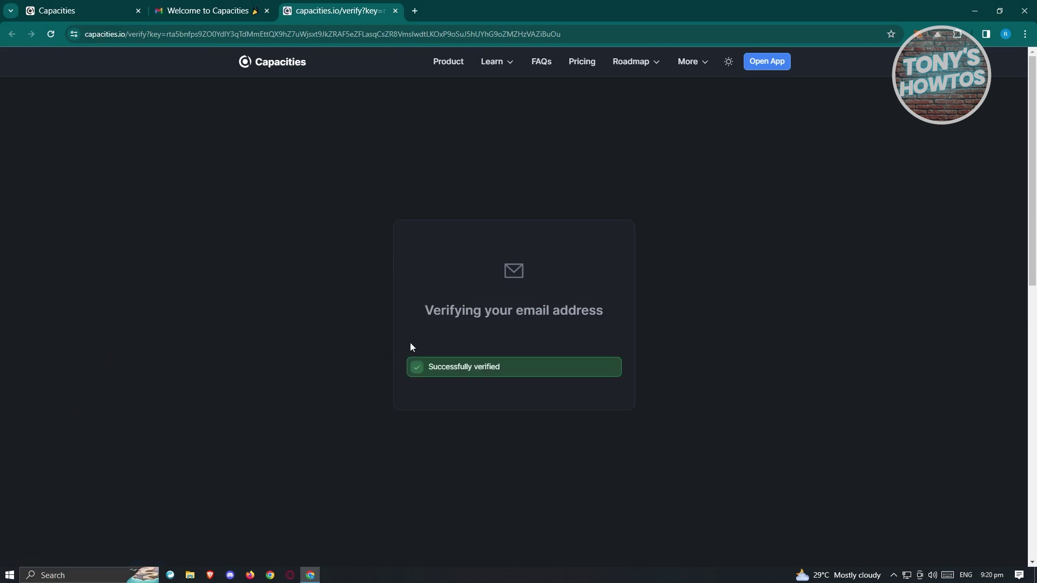
{"action": "left_click", "coordinate": [77, 10]}
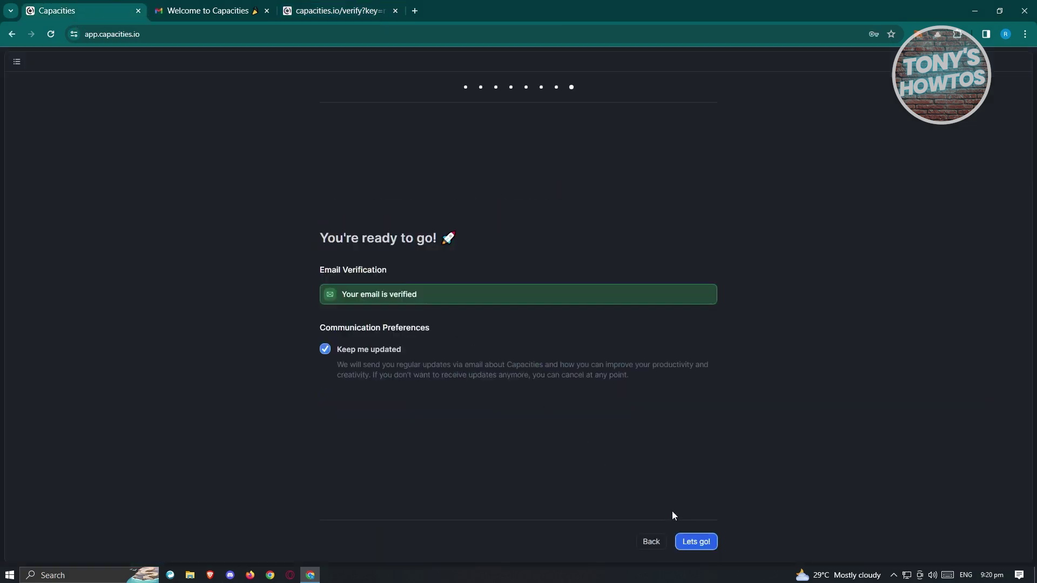
Finish onboarding with 'Lets go!' and close the email verification tab
{"action": "left_click", "coordinate": [699, 546]}
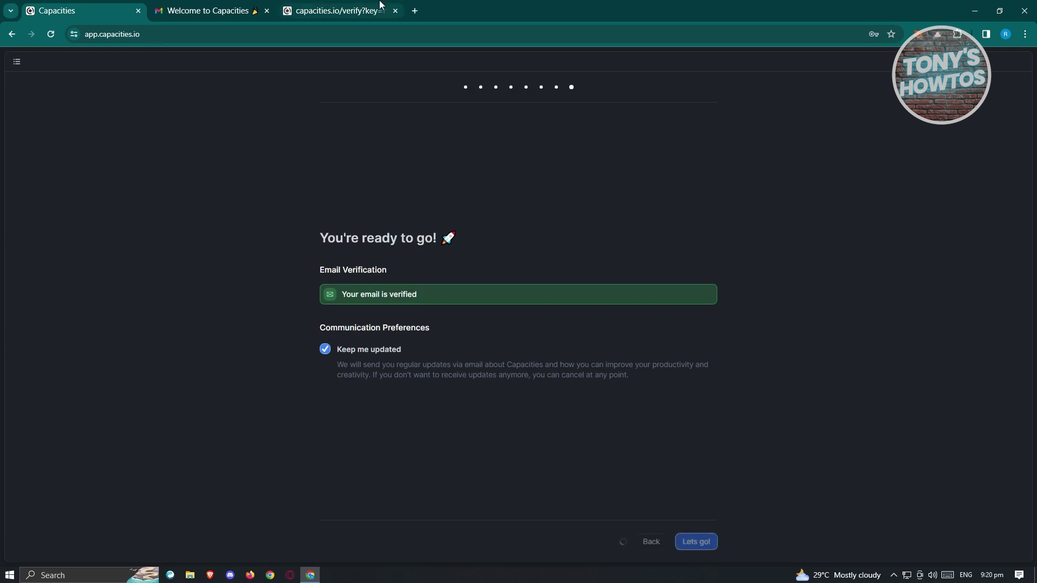
{"action": "left_click", "coordinate": [395, 11]}
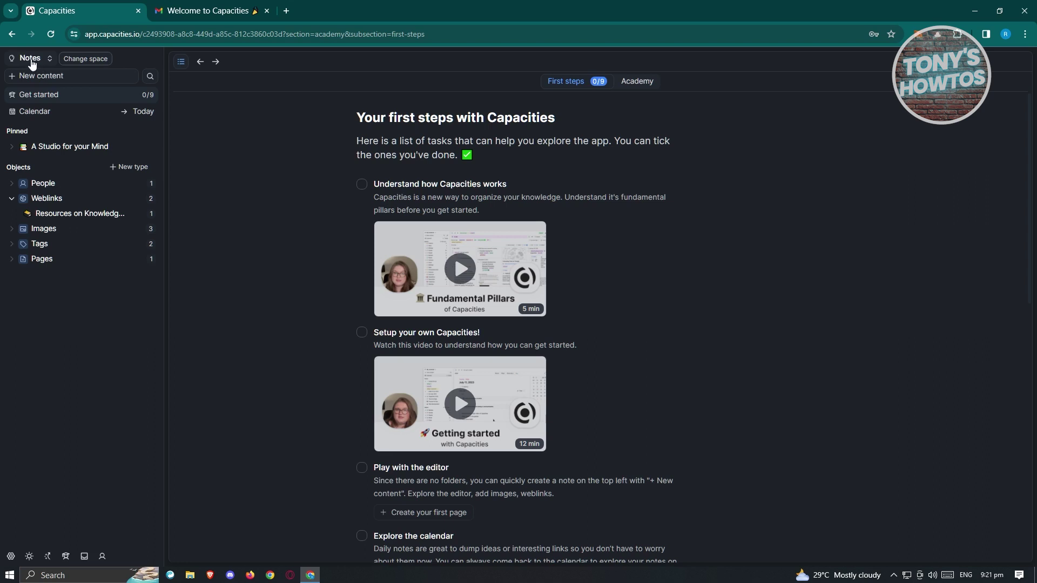
{"action": "left_click", "coordinate": [49, 63]}
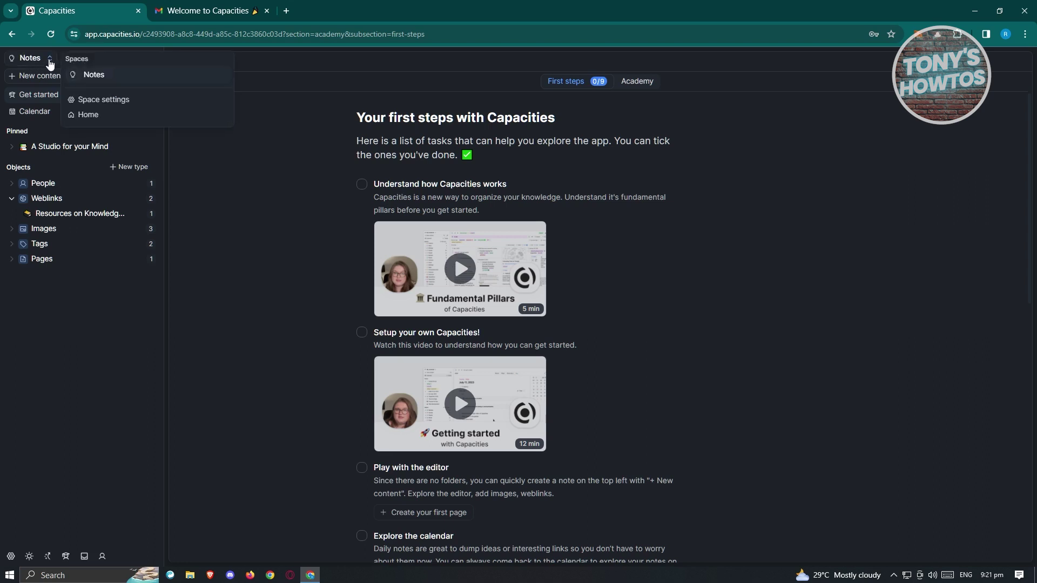
Create a space named SAMPLE SPACE and show its January 10, 2024 calendar
{"action": "left_click", "coordinate": [90, 116]}
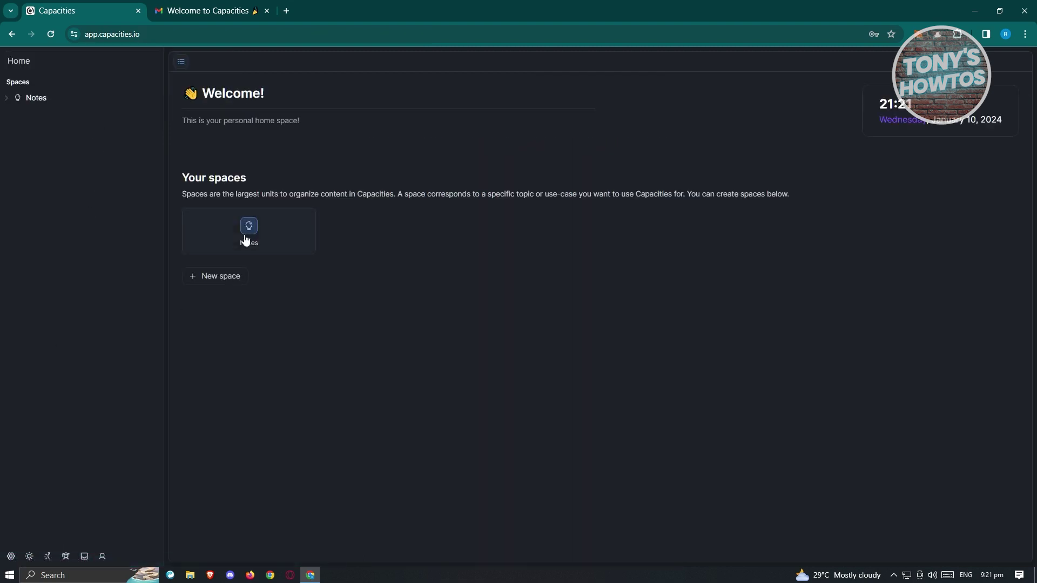
{"action": "left_click", "coordinate": [219, 280]}
{"action": "left_click", "coordinate": [441, 285]}
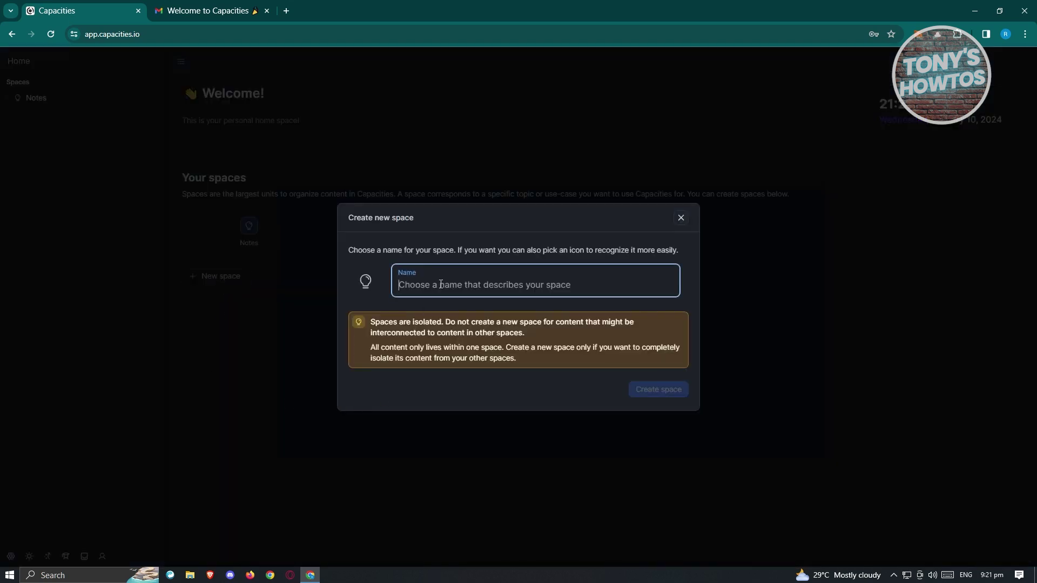
{"action": "type", "text": "SAMPLE SPACE"}
{"action": "left_click", "coordinate": [653, 392]}
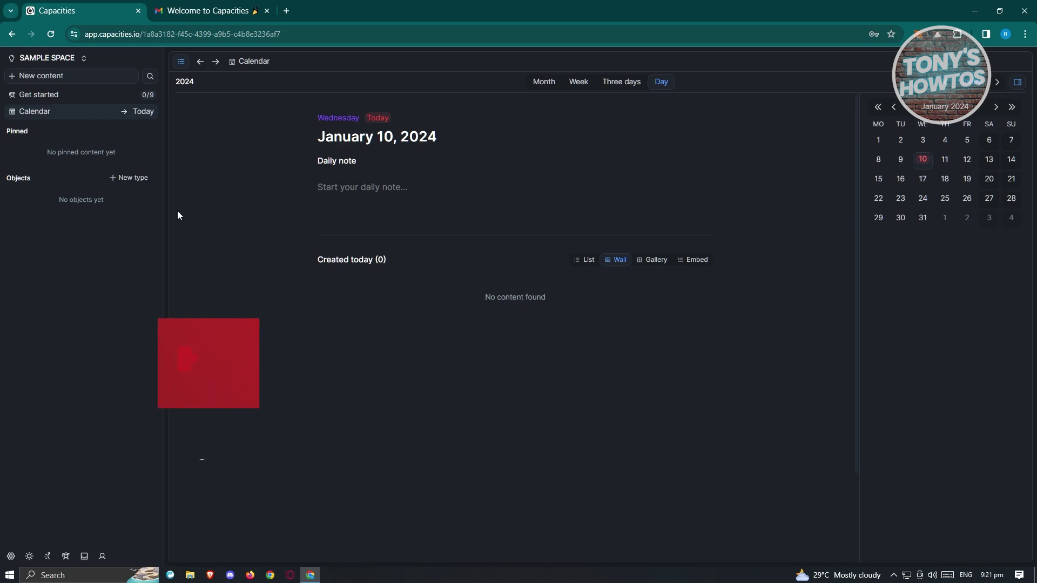
{"action": "left_click", "coordinate": [50, 95]}
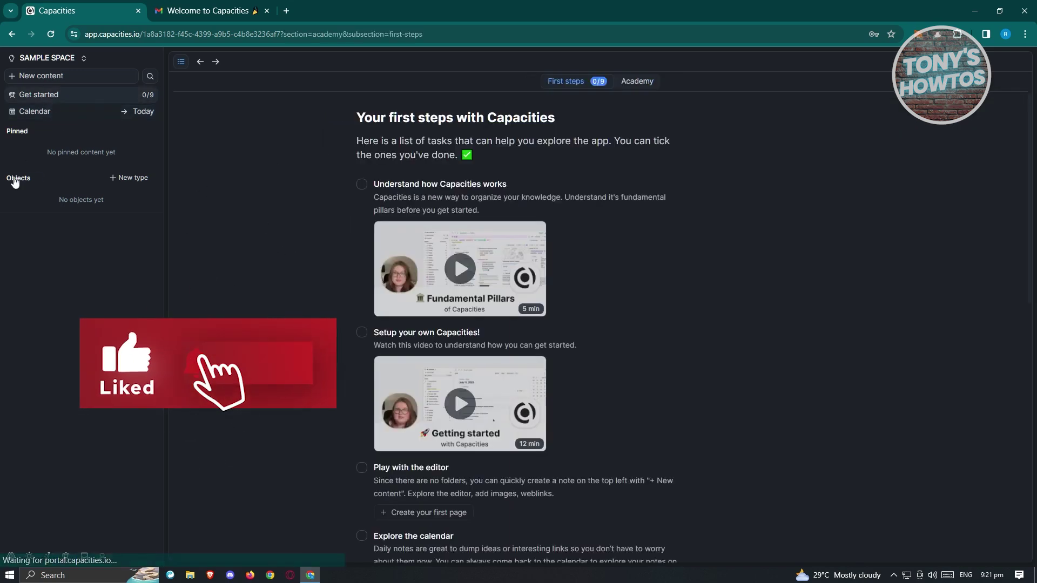
{"action": "left_click", "coordinate": [50, 111]}
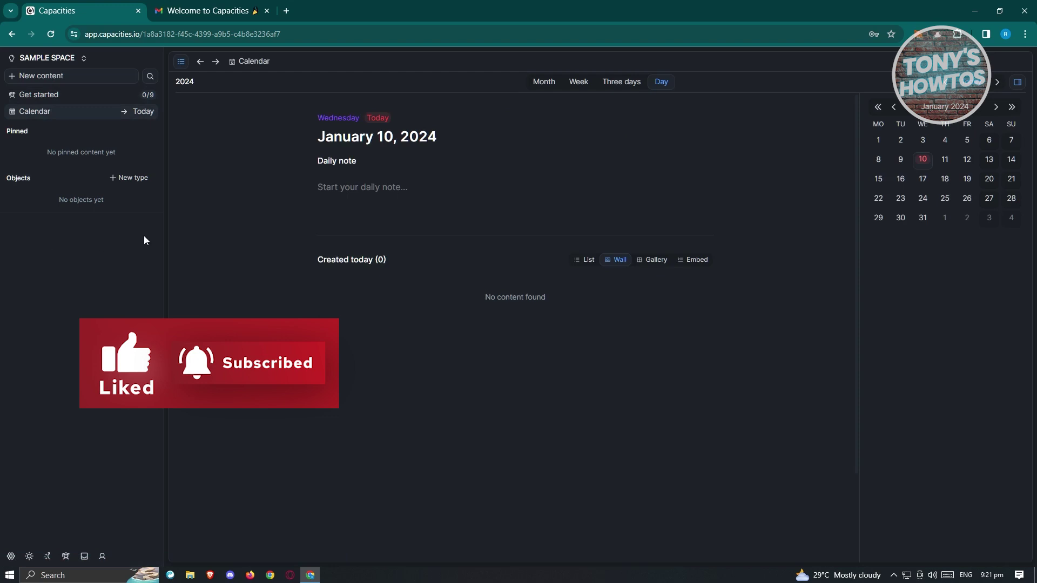
{"action": "left_click", "coordinate": [16, 78]}
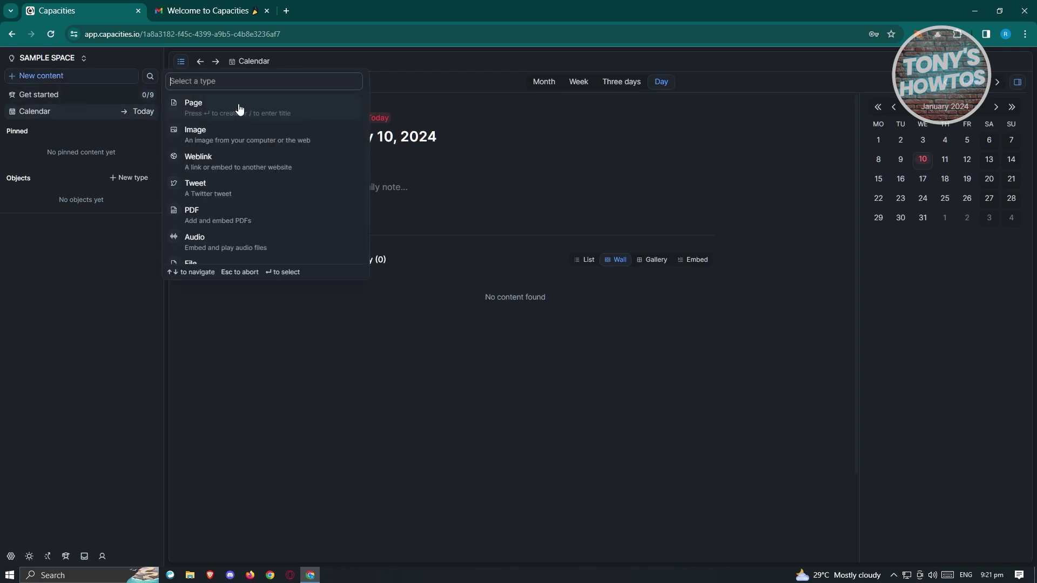
Create a new blank page titled TEST PAGE
{"action": "left_click", "coordinate": [265, 107]}
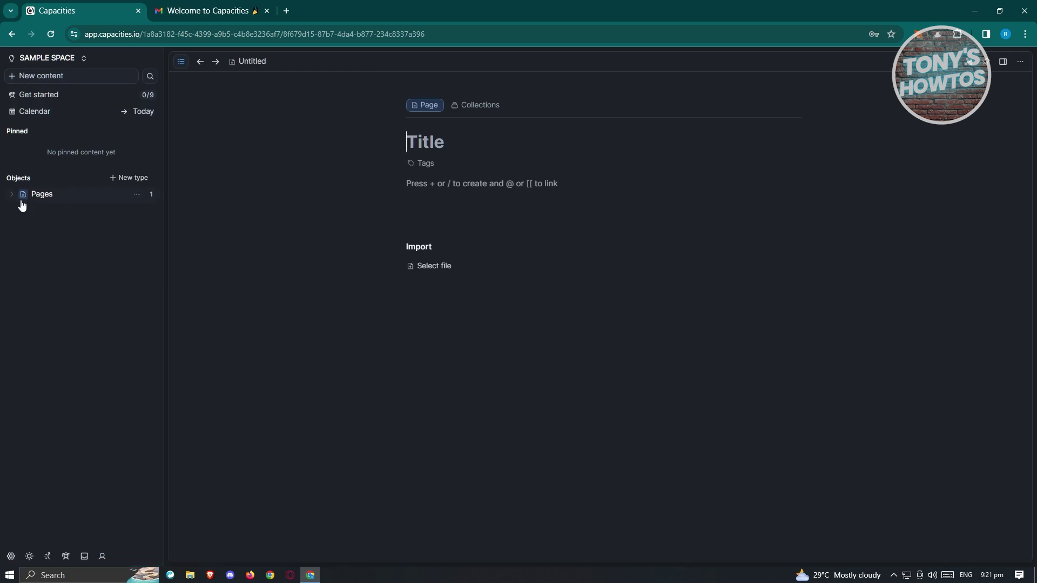
{"action": "mouse_move", "coordinate": [475, 108]}
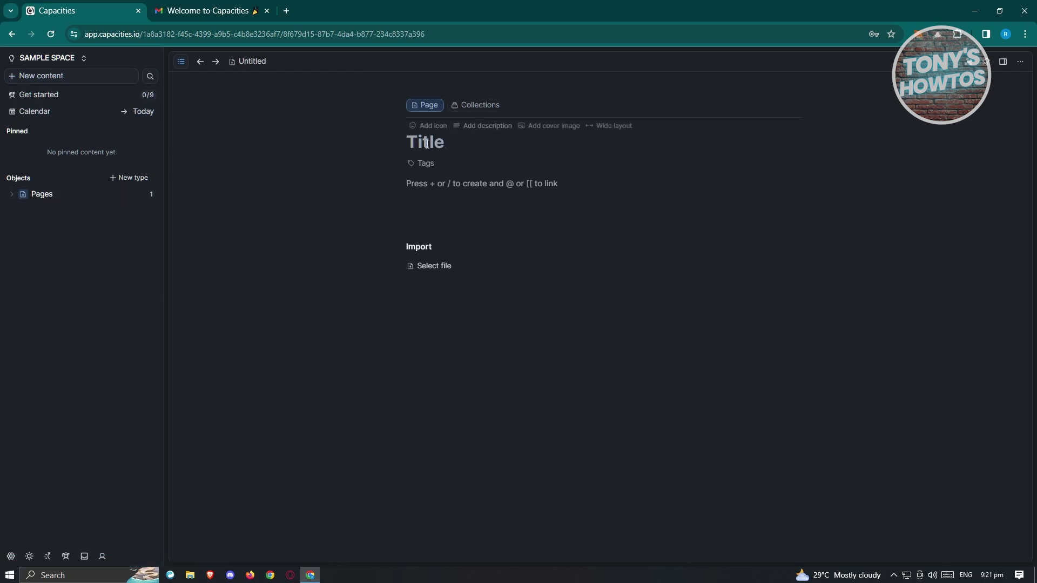
{"action": "type", "text": "TEST PAGE"}
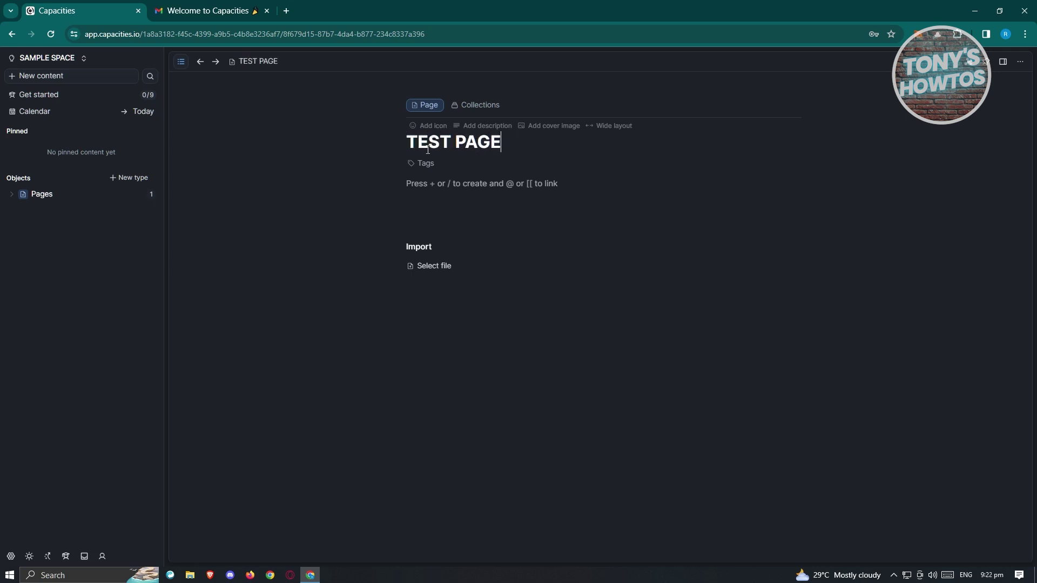
{"action": "key", "text": "Return"}
Give the page the halo smiley icon and the description 'THIS IS A TEST PAGE'
{"action": "left_click", "coordinate": [440, 127]}
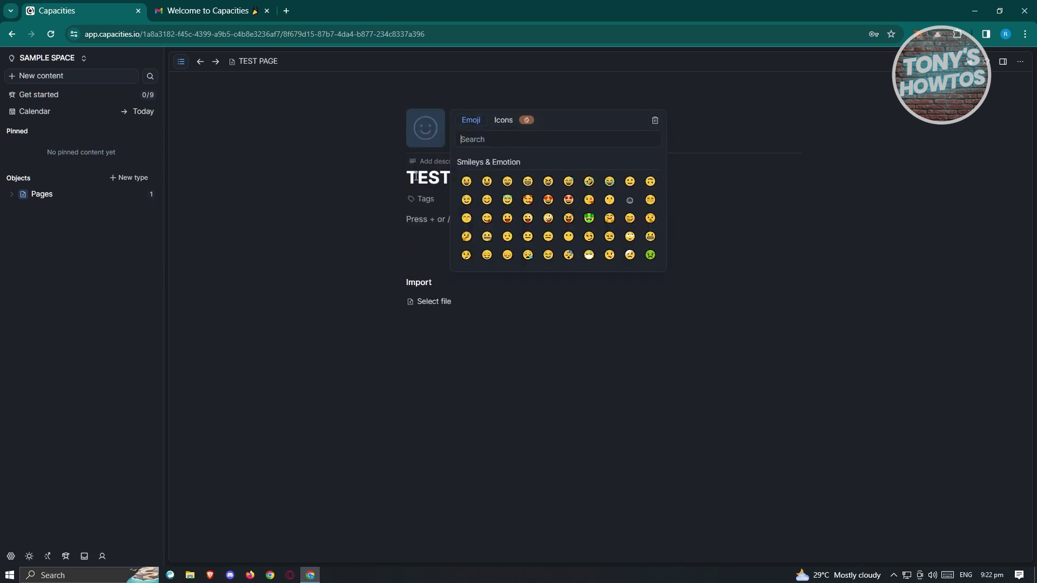
{"action": "left_click", "coordinate": [507, 200]}
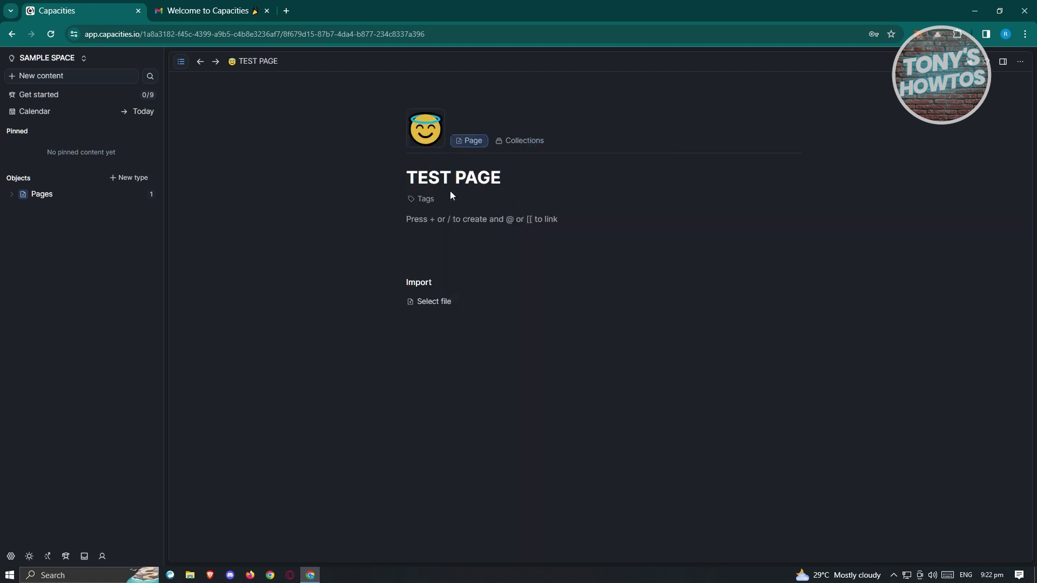
{"action": "mouse_move", "coordinate": [480, 173]}
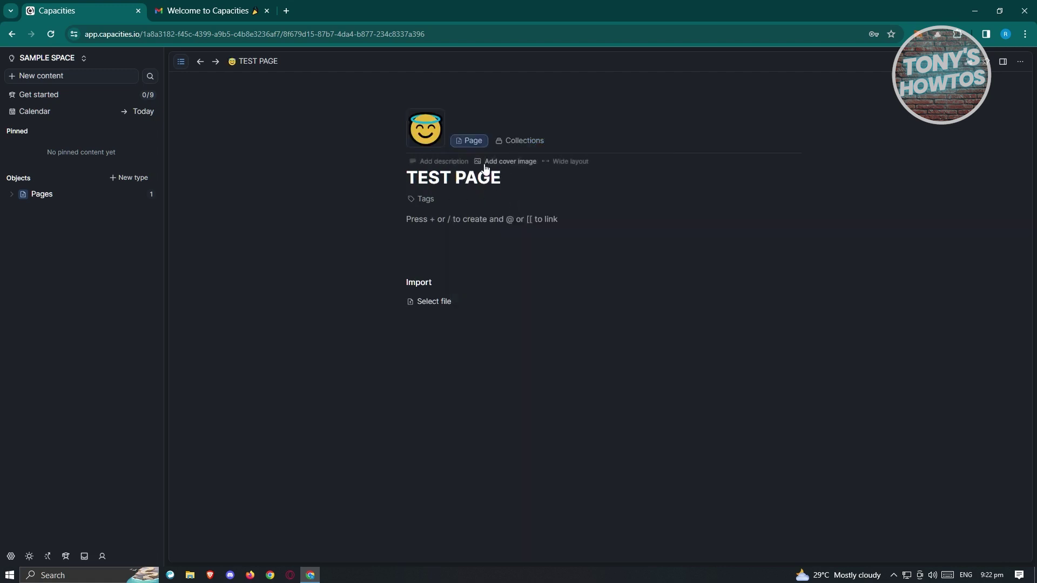
{"action": "left_click", "coordinate": [446, 162]}
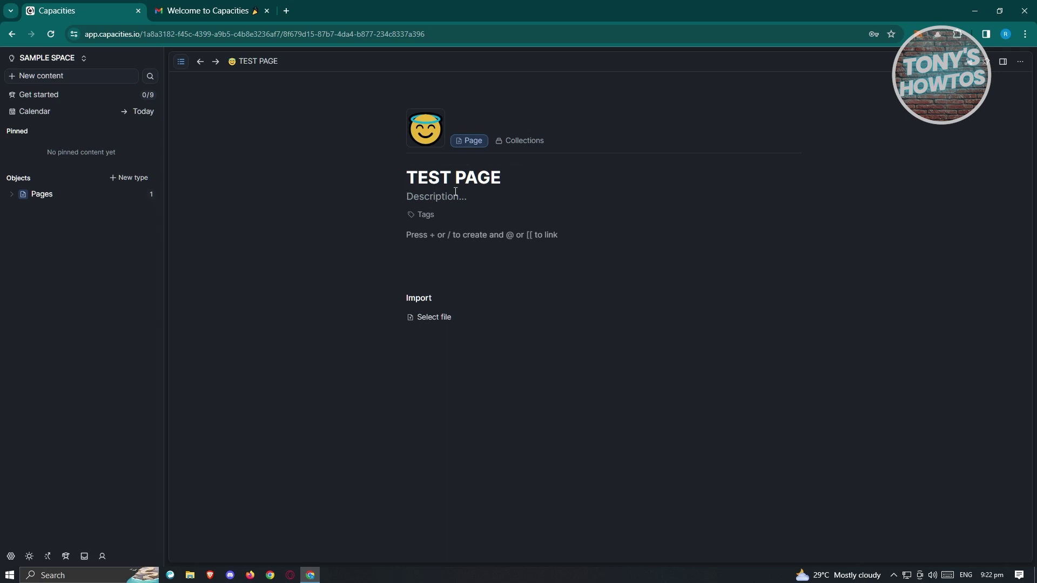
{"action": "type", "text": "THIS IS A TEST PAGE"}
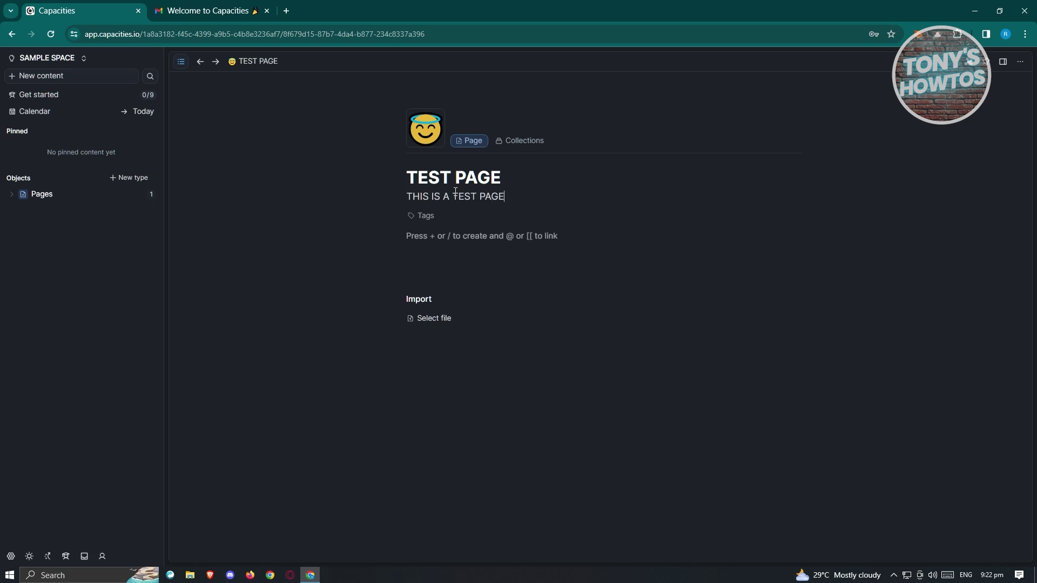
{"action": "mouse_move", "coordinate": [472, 162]}
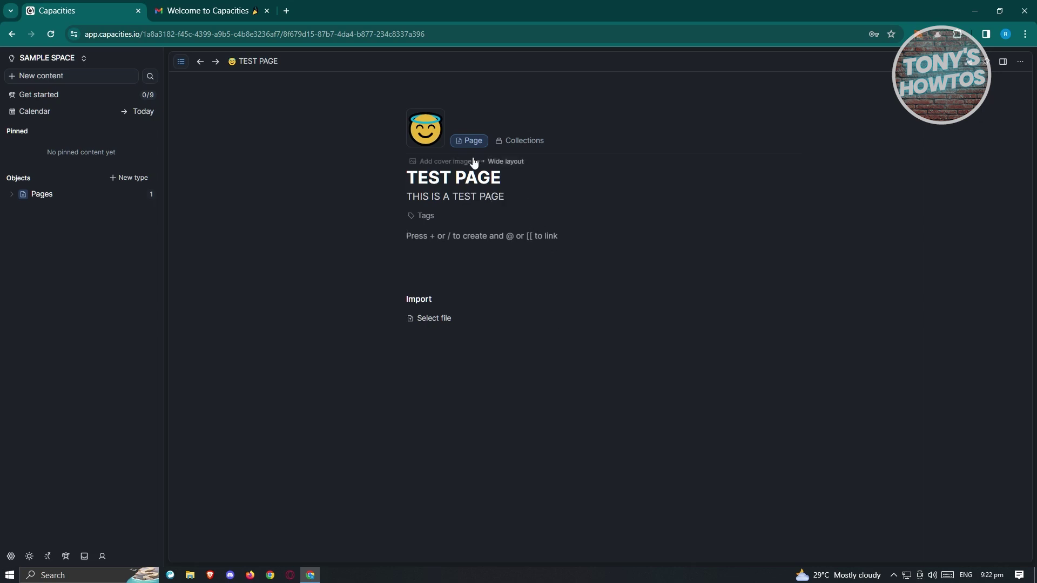
Upload pexels-designecologist-2526105.jpg from Downloads as TEST PAGE's cover image
{"action": "left_click", "coordinate": [431, 162]}
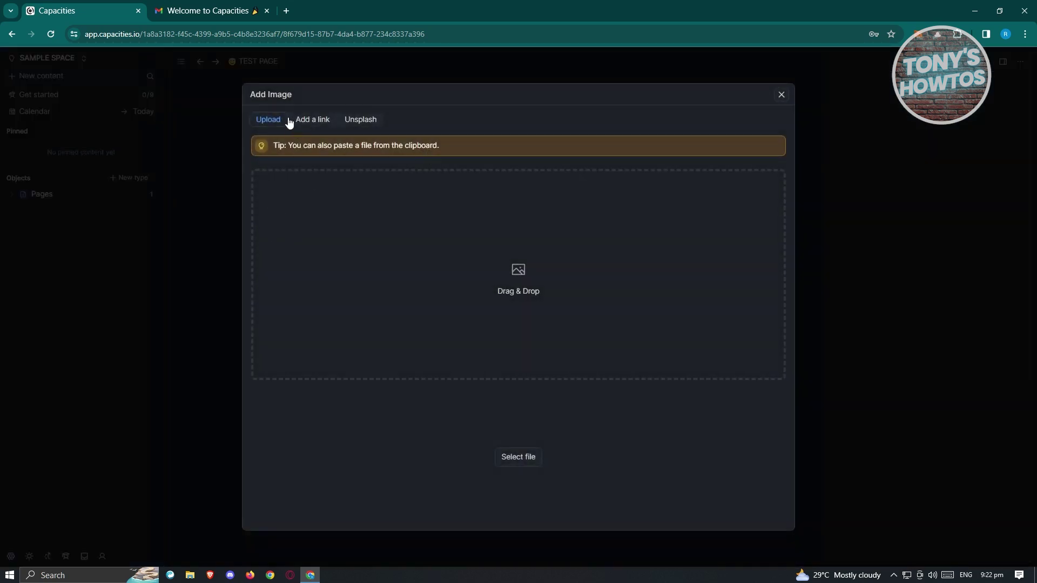
{"action": "left_click", "coordinate": [190, 576]}
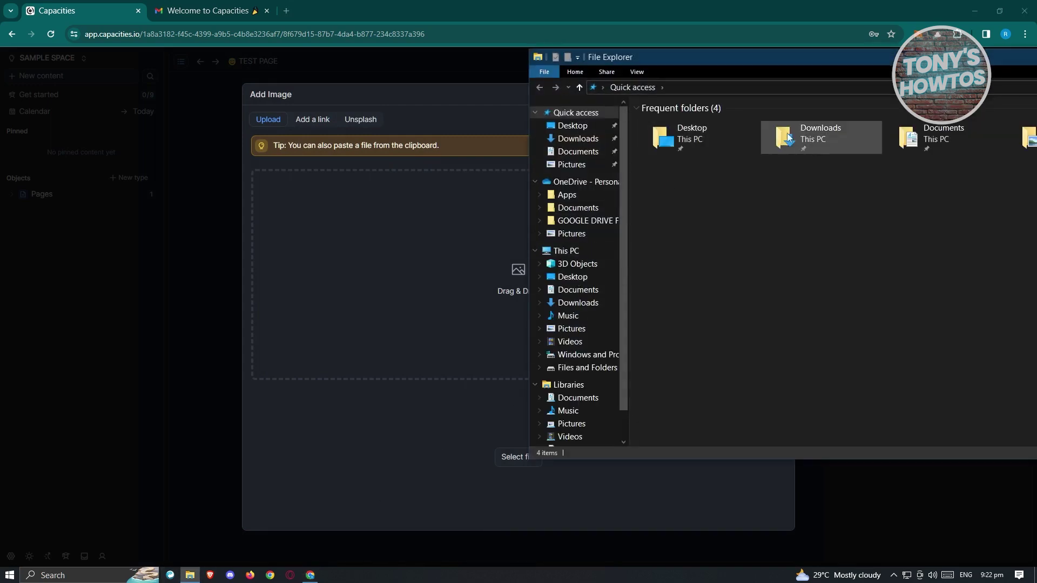
{"action": "double_click", "coordinate": [850, 138]}
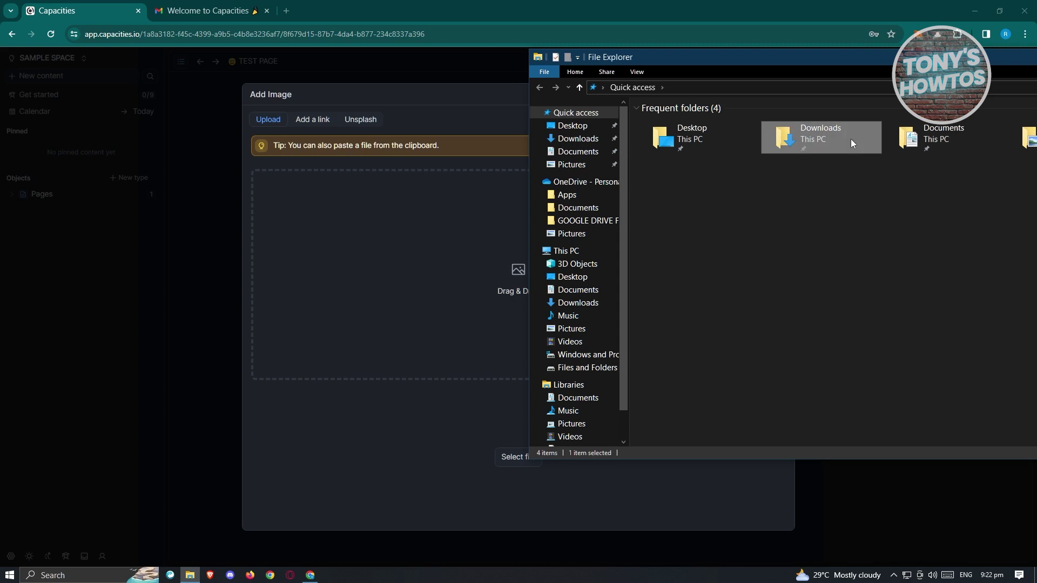
{"action": "scroll", "coordinate": [798, 245], "scroll_direction": "down", "scroll_amount": 3}
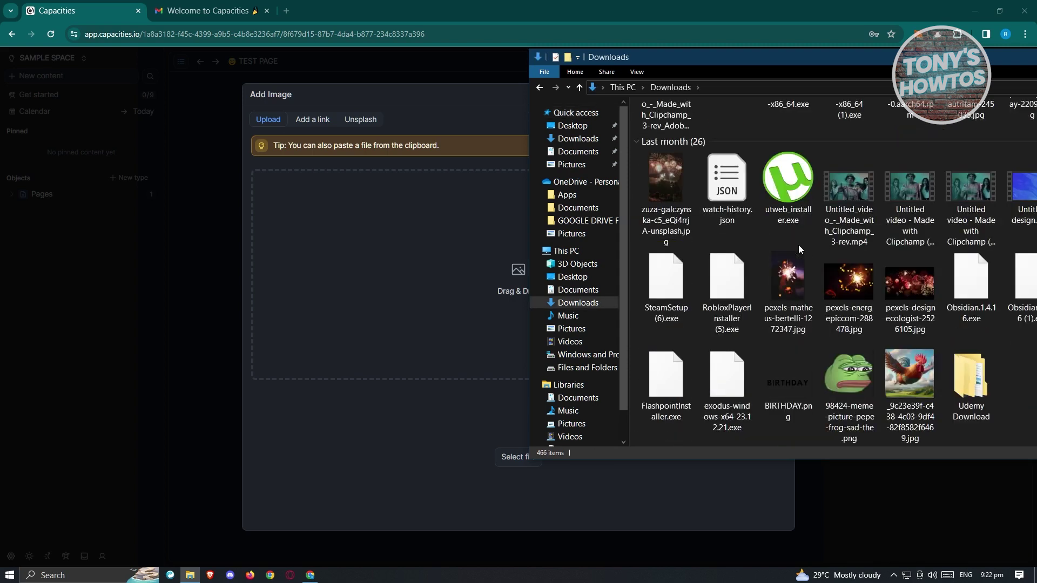
{"action": "left_click_drag", "start_coordinate": [910, 286], "coordinate": [358, 247]}
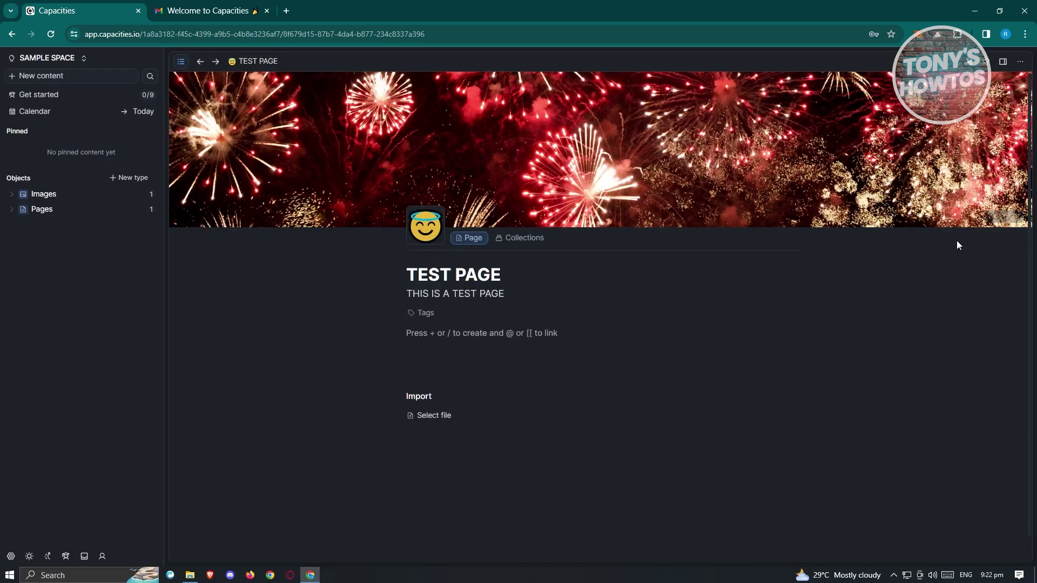
{"action": "left_click", "coordinate": [1002, 219]}
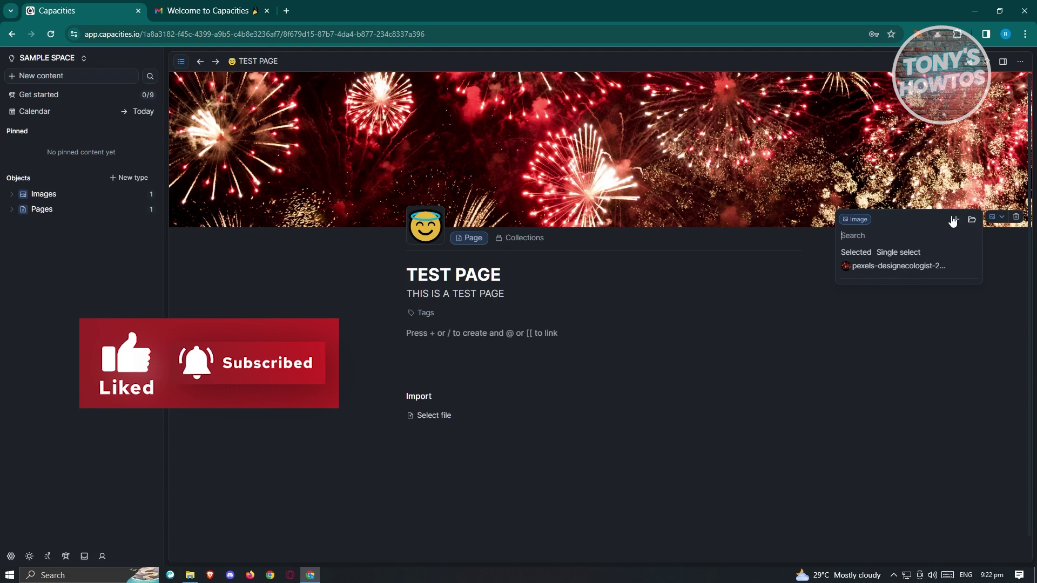
Add TEST PAGE to a newly created 'New collection' and open that collection
{"action": "left_click", "coordinate": [668, 317]}
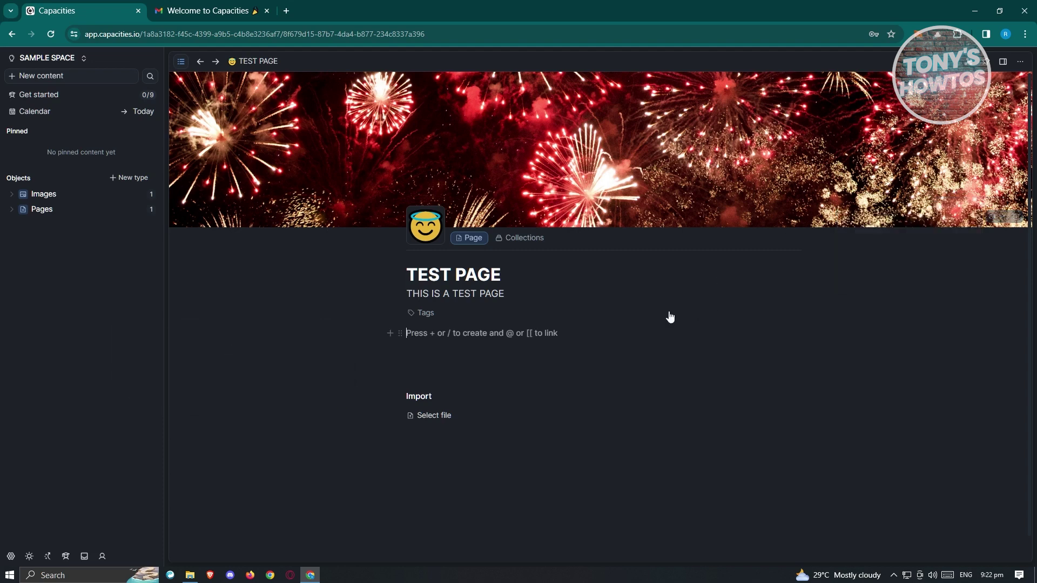
{"action": "left_click", "coordinate": [521, 241]}
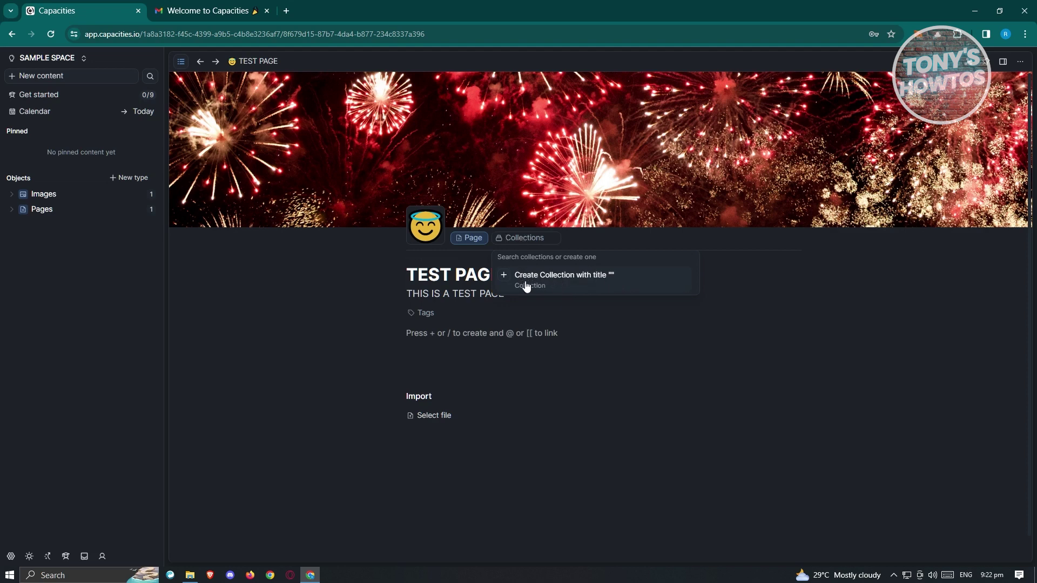
{"action": "left_click", "coordinate": [507, 281]}
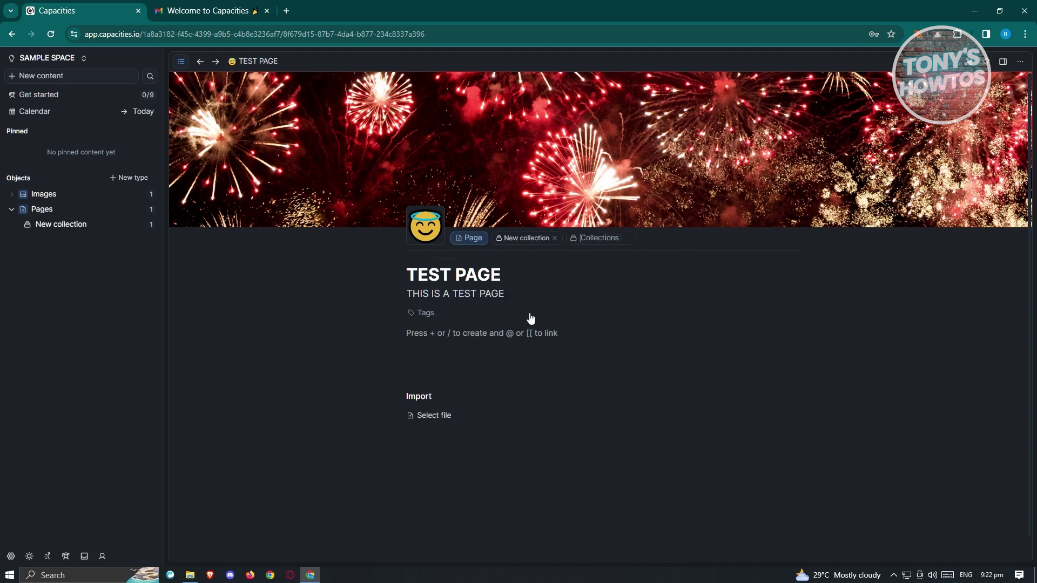
{"action": "left_click", "coordinate": [524, 243]}
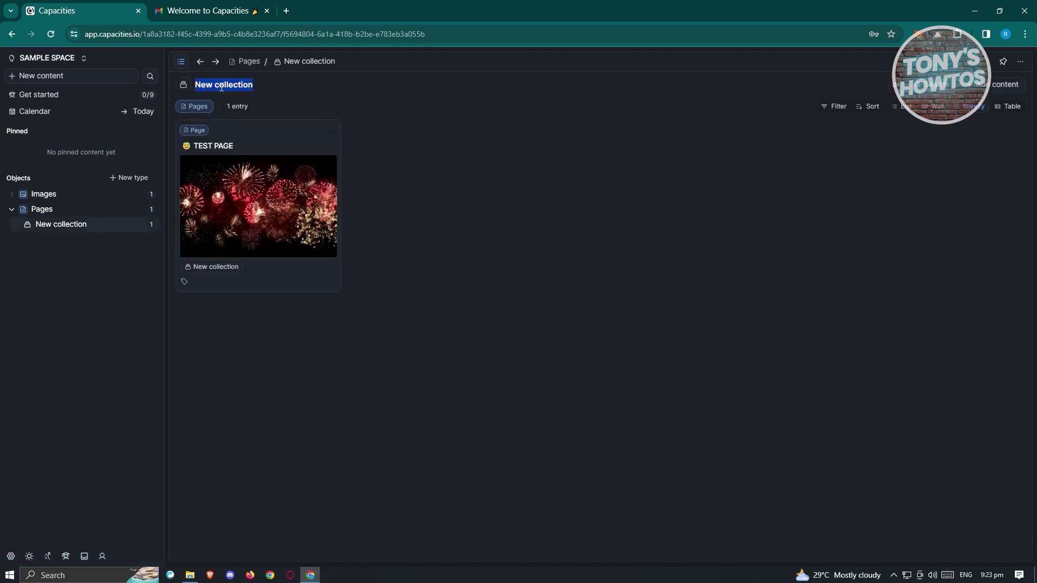
Retitle the collection TEST COLLECTION and reopen TEST PAGE from its gallery
{"action": "left_click_drag", "start_coordinate": [259, 85], "coordinate": [189, 85]}
{"action": "type", "text": "TEST COLLECTION"}
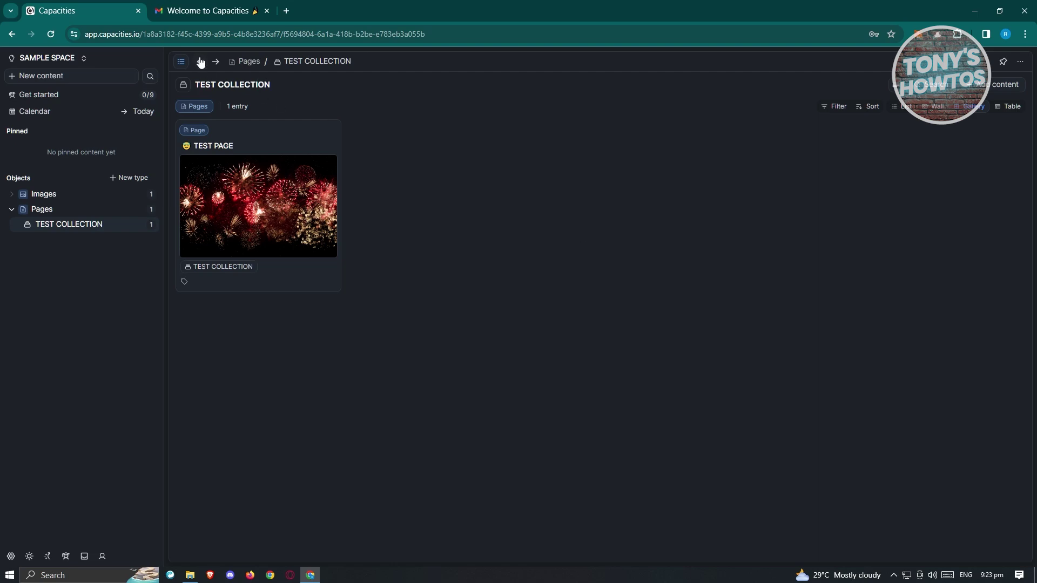
{"action": "left_click", "coordinate": [200, 205]}
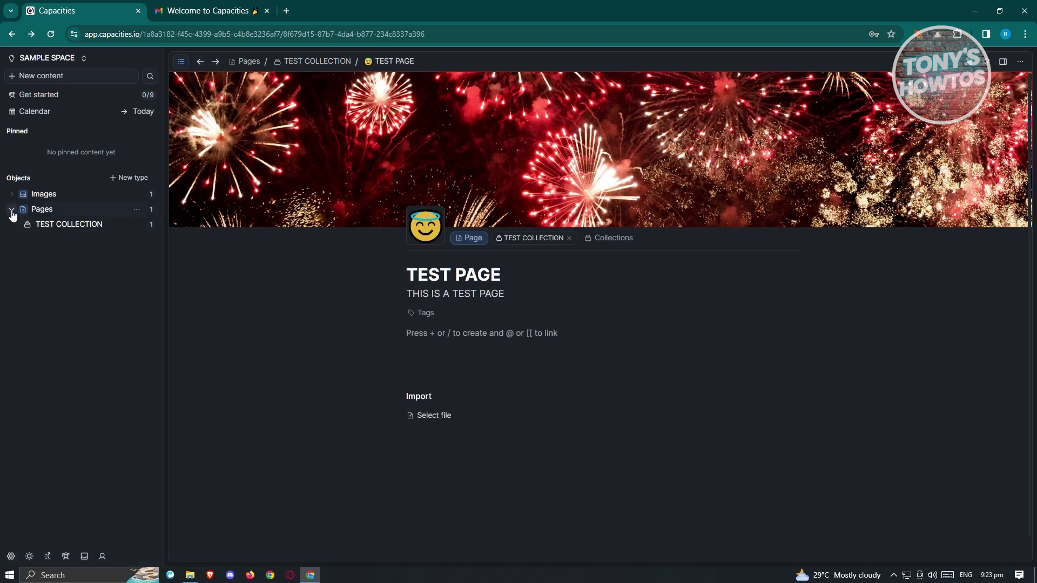
Create a new SAMPLE tag and apply it to TEST PAGE
{"action": "left_click", "coordinate": [503, 276]}
{"action": "left_click", "coordinate": [448, 312]}
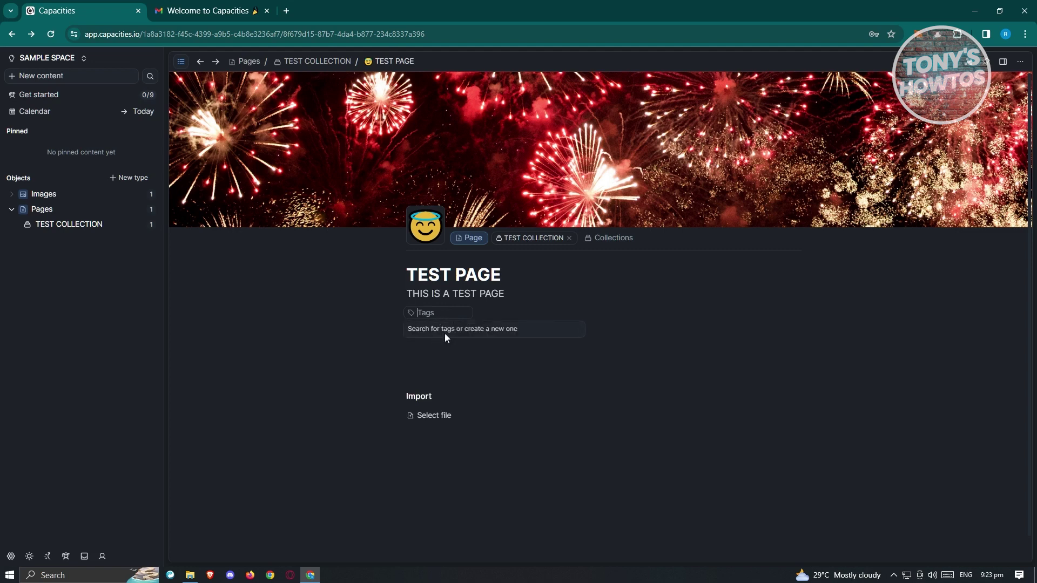
{"action": "type", "text": "SAMPLE"}
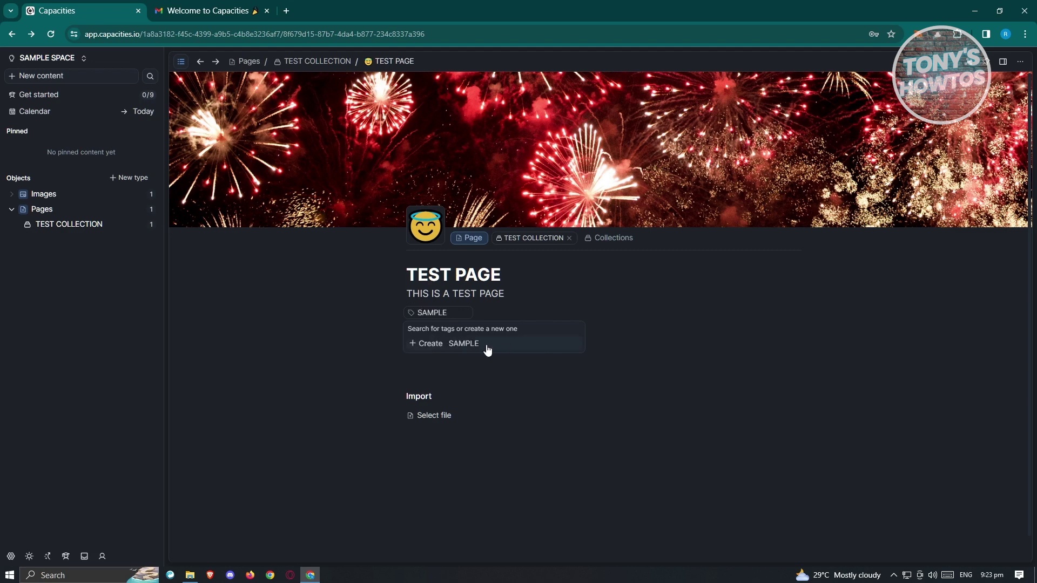
{"action": "left_click", "coordinate": [452, 343]}
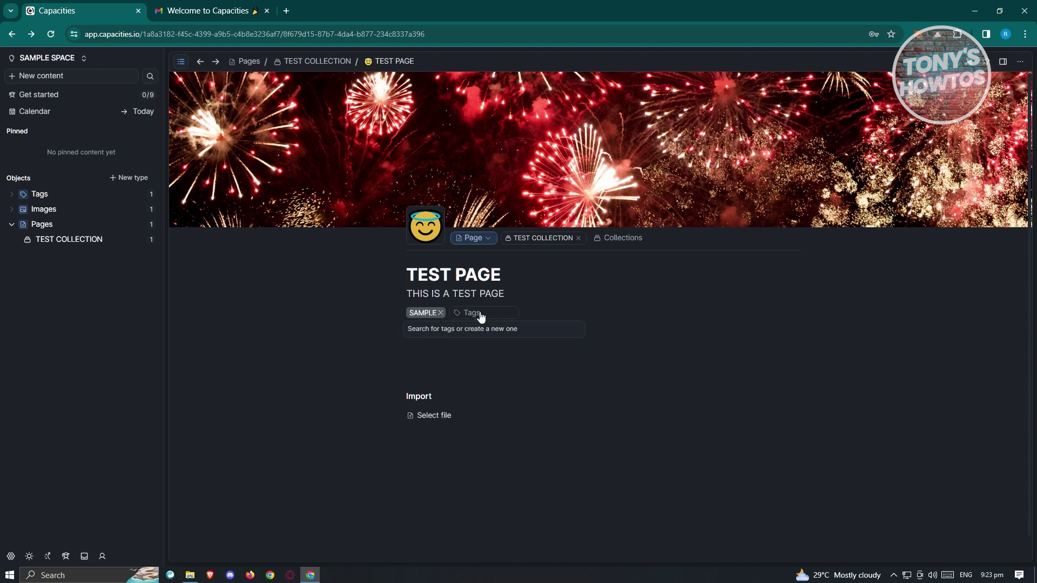
{"action": "left_click", "coordinate": [437, 368]}
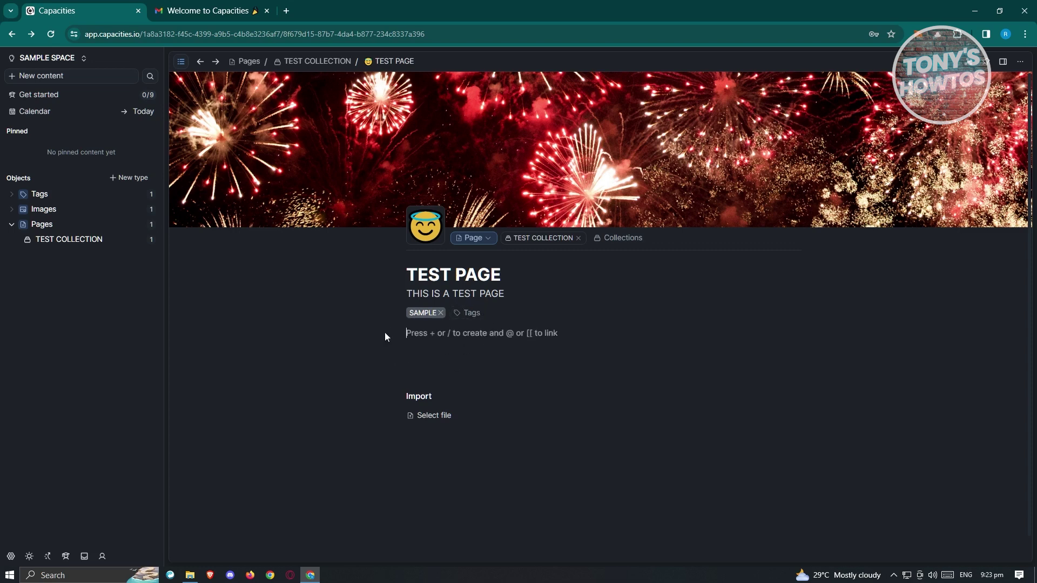
Erase the stray test text, add a new empty block, and browse its + block-type list
{"action": "type", "text": "BDSJCNJS"}
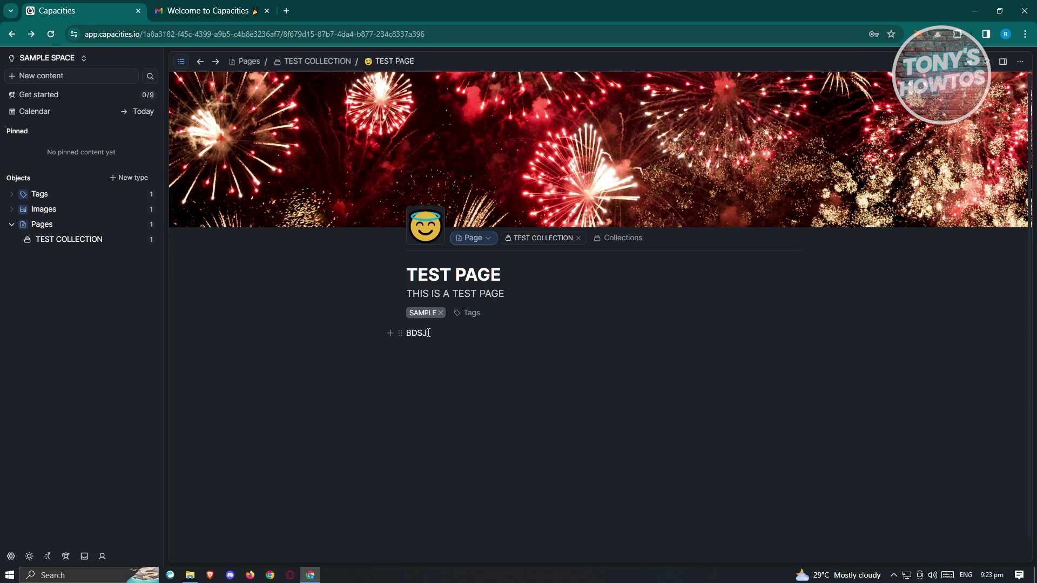
{"action": "key", "text": "BackSpace"}
{"action": "key", "text": "BackSpace"}
{"action": "key", "text": "BackSpace"}
{"action": "key", "text": "BackSpace"}
{"action": "key", "text": "BackSpace"}
{"action": "key", "text": "BackSpace"}
{"action": "key", "text": "BackSpace"}
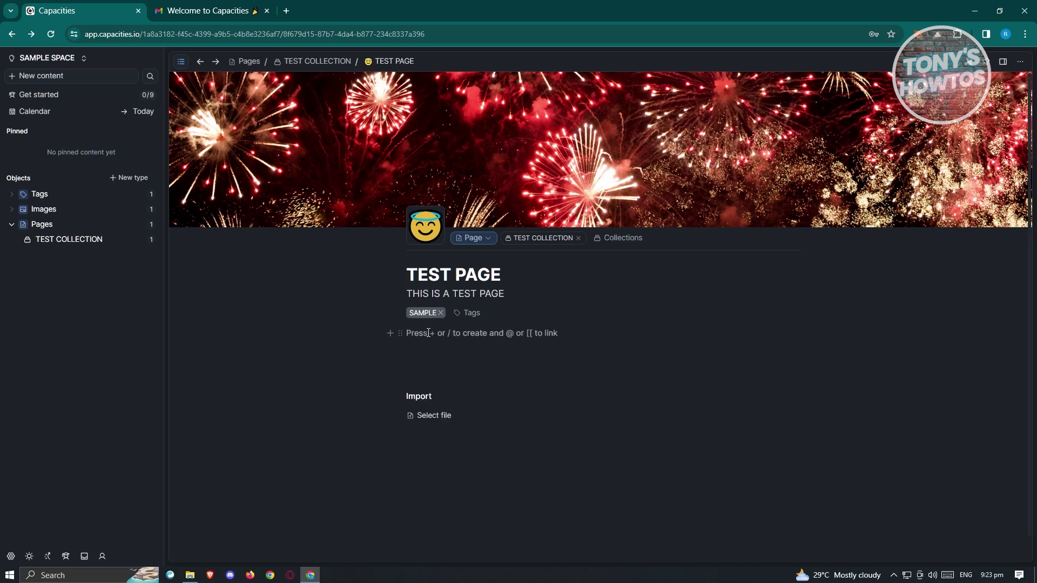
{"action": "left_click", "coordinate": [391, 338]}
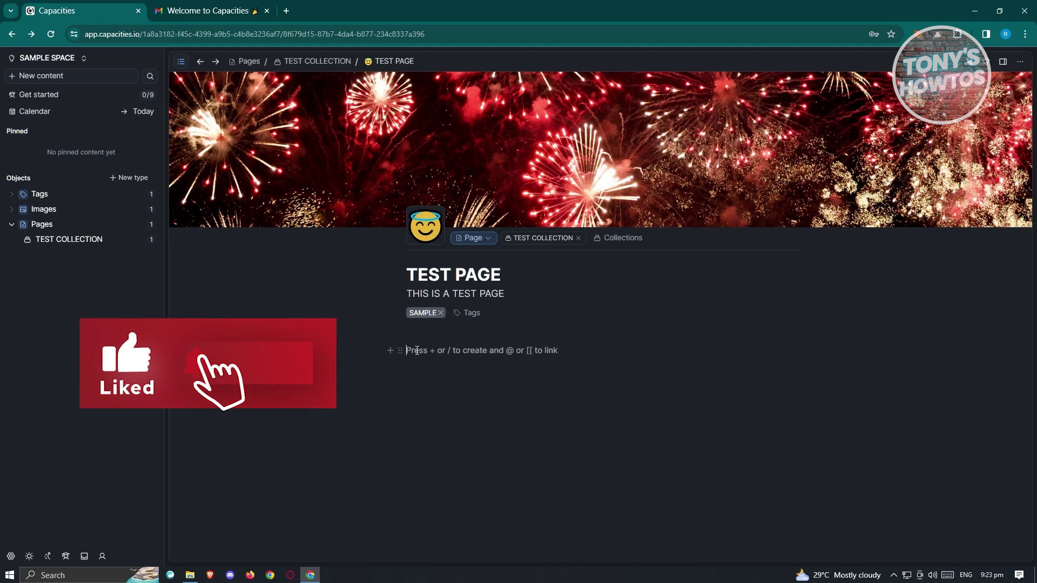
{"action": "type", "text": "+"}
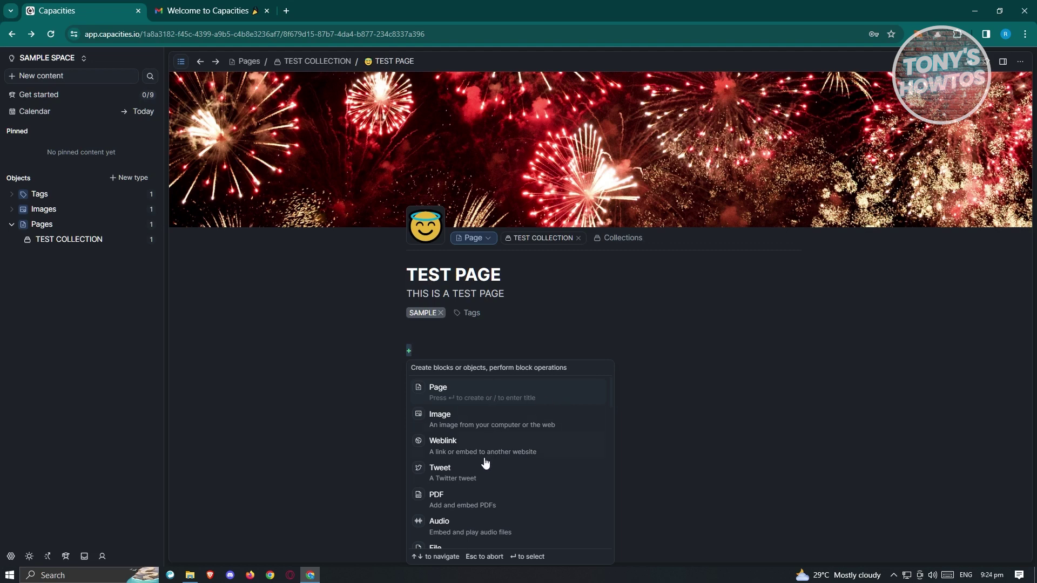
{"action": "scroll", "coordinate": [522, 519], "scroll_direction": "down", "scroll_amount": 3}
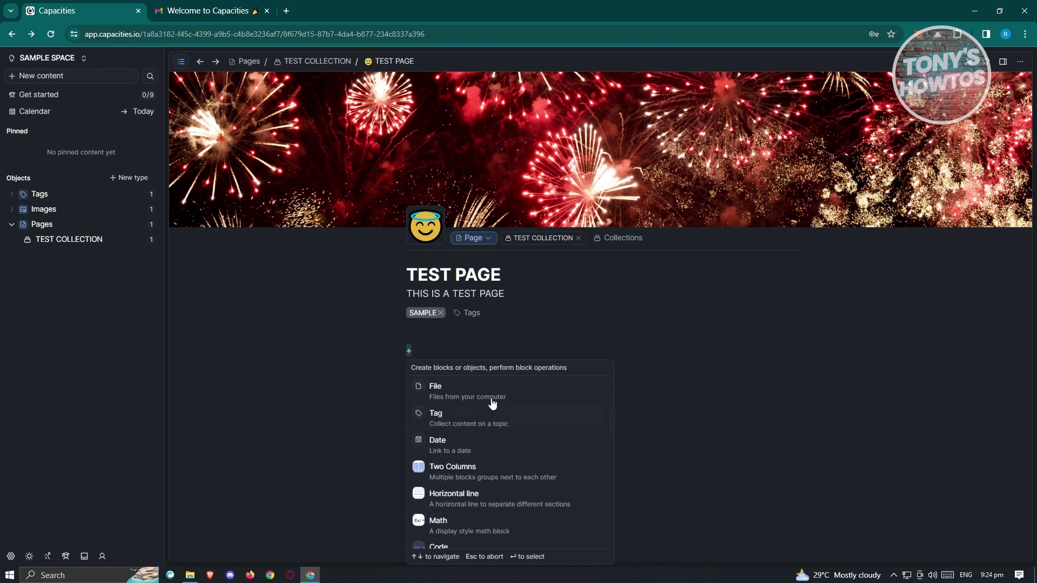
Completely delete the Untitled tag item from TEST PAGE, then type + in the empty block
{"action": "left_click", "coordinate": [470, 426]}
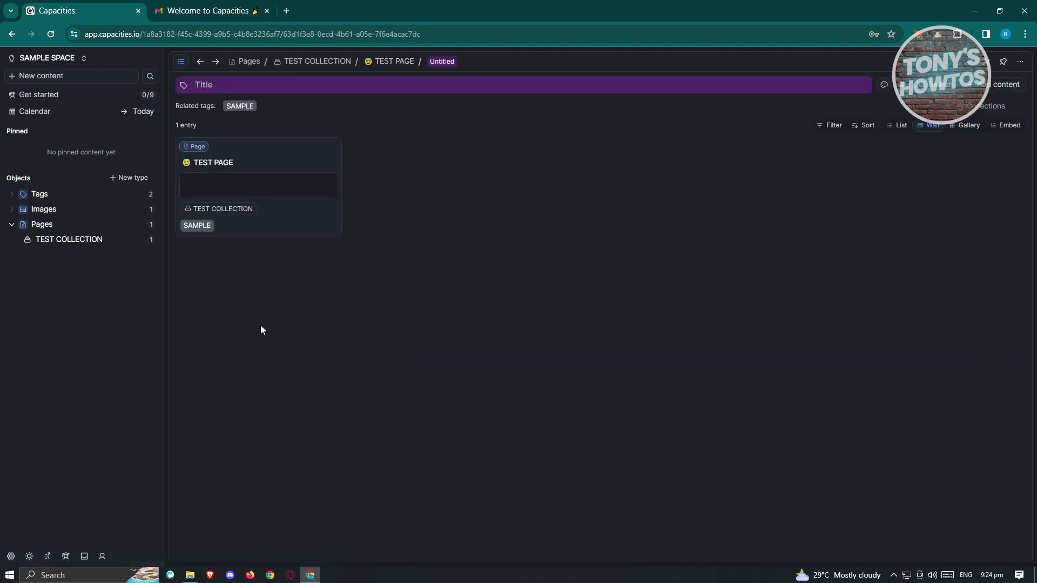
{"action": "left_click", "coordinate": [200, 63]}
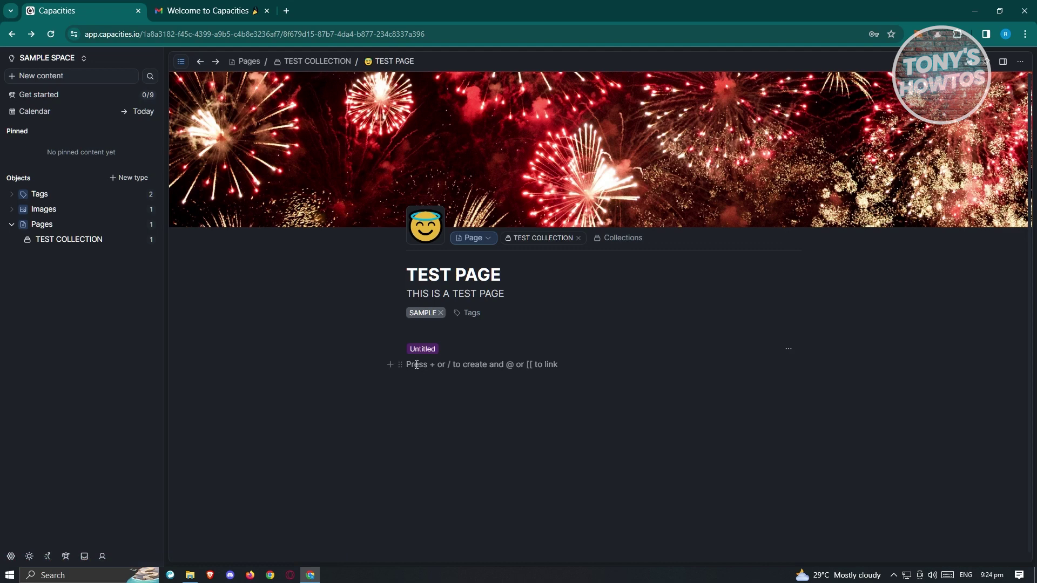
{"action": "left_click", "coordinate": [788, 350]}
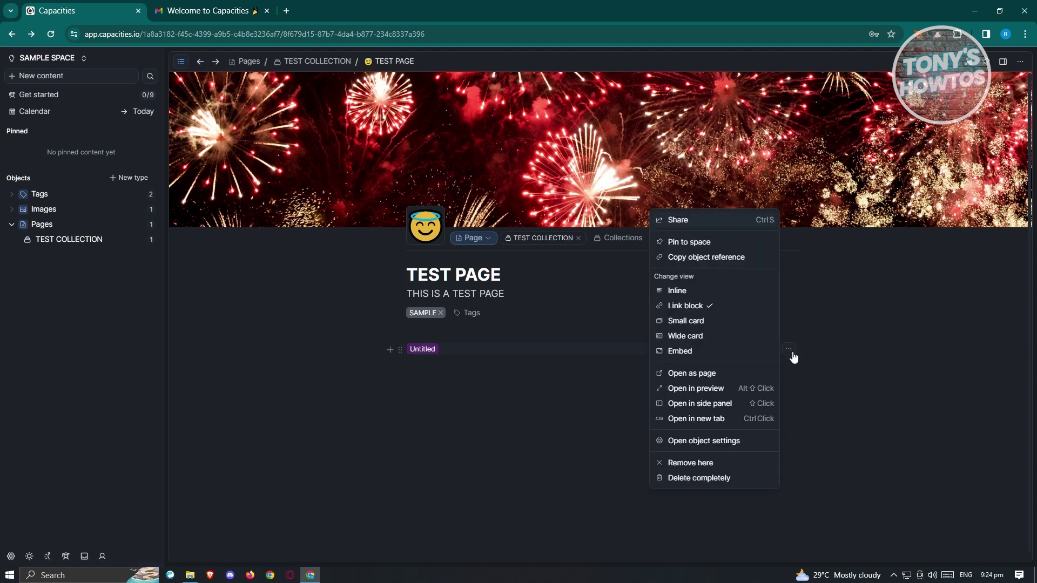
{"action": "left_click", "coordinate": [721, 481]}
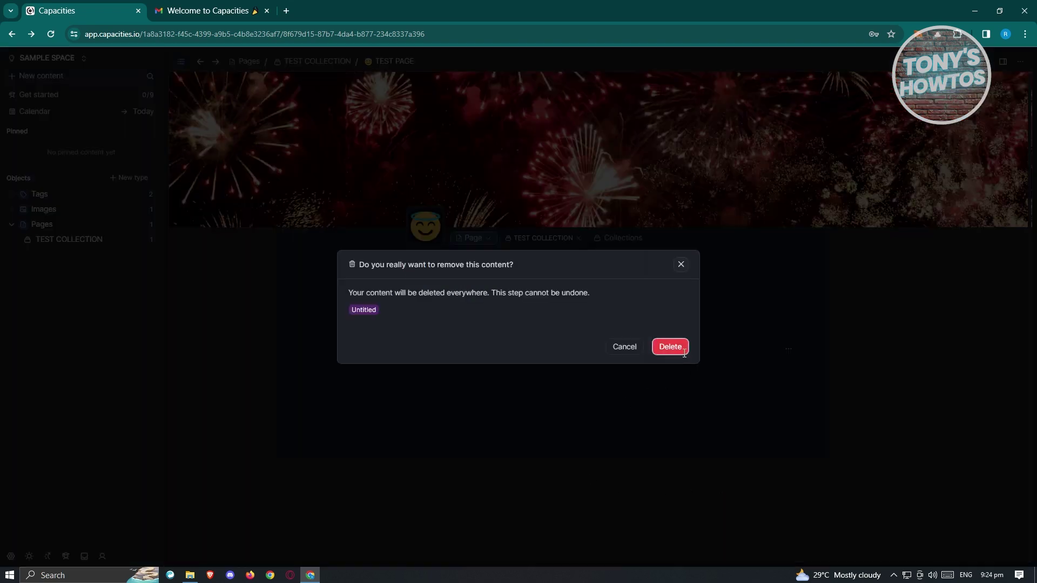
{"action": "left_click", "coordinate": [681, 350]}
{"action": "left_click", "coordinate": [421, 350]}
{"action": "type", "text": "+"}
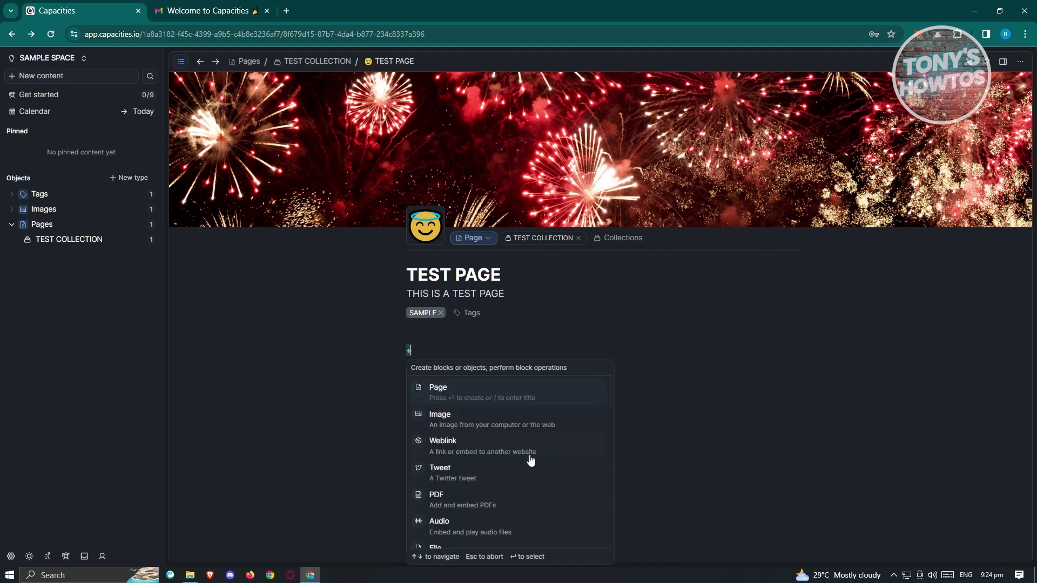
Abandon a trial weblink block ('GOOGL') and insert an Icon block with a lightbulb instead
{"action": "left_click", "coordinate": [493, 450]}
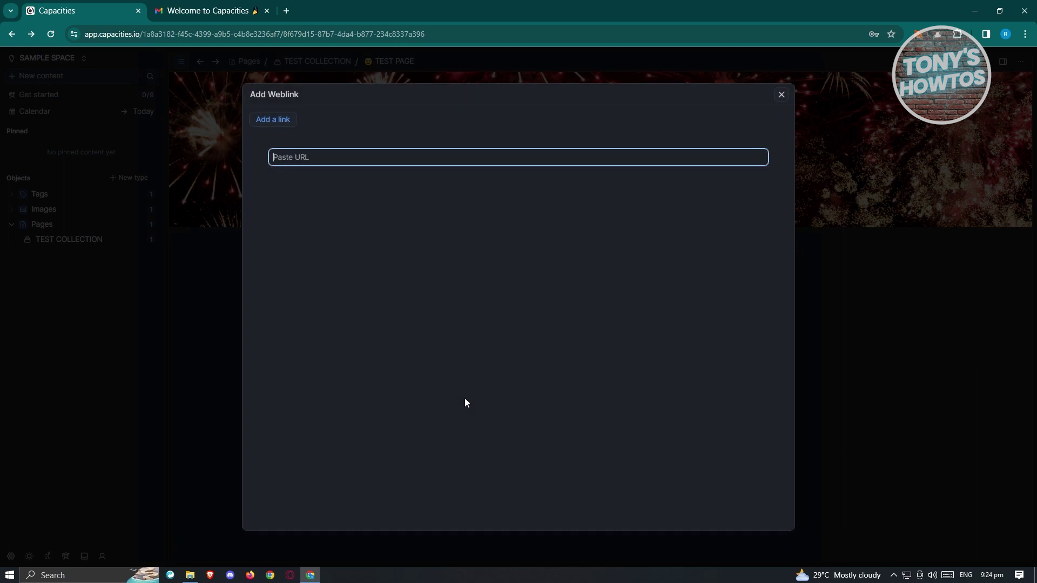
{"action": "type", "text": "GOOGLE.COM"}
{"action": "left_click", "coordinate": [279, 120]}
{"action": "scroll", "coordinate": [536, 482], "scroll_direction": "down", "scroll_amount": 3}
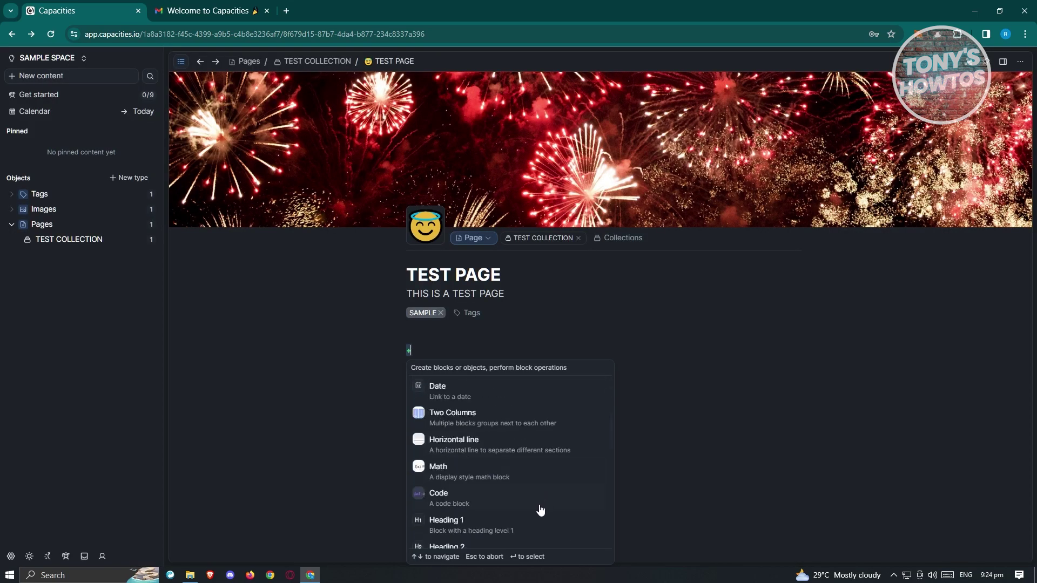
{"action": "scroll", "coordinate": [533, 501], "scroll_direction": "down", "scroll_amount": 1}
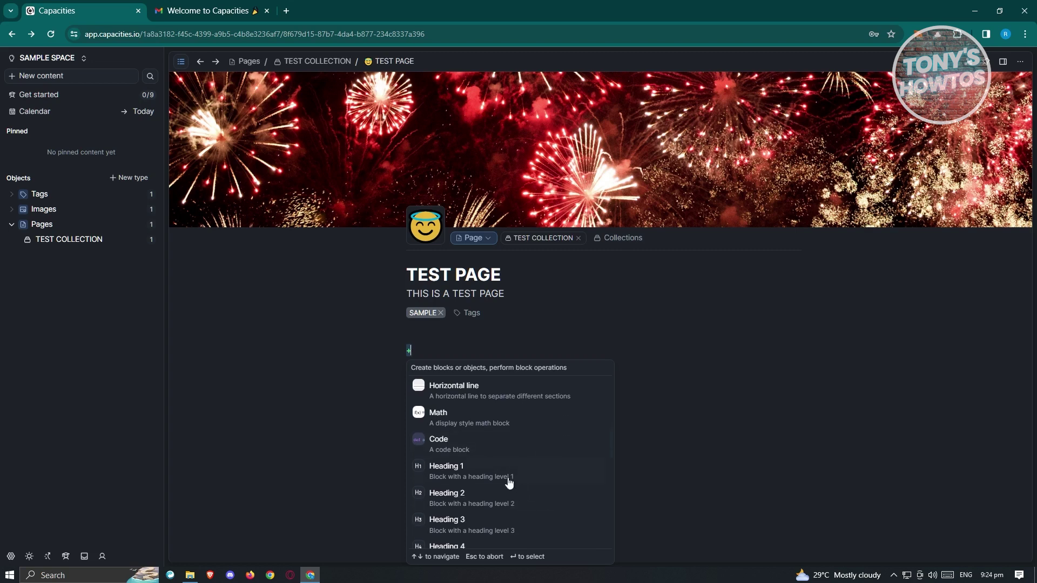
{"action": "scroll", "coordinate": [509, 478], "scroll_direction": "up", "scroll_amount": 1}
{"action": "scroll", "coordinate": [509, 477], "scroll_direction": "down", "scroll_amount": 3}
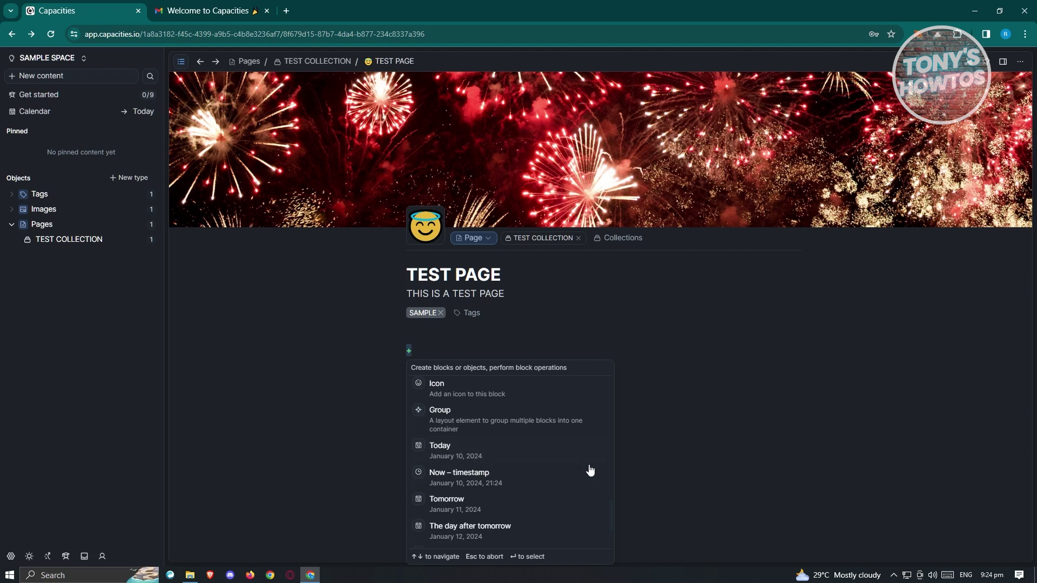
{"action": "left_click", "coordinate": [493, 399]}
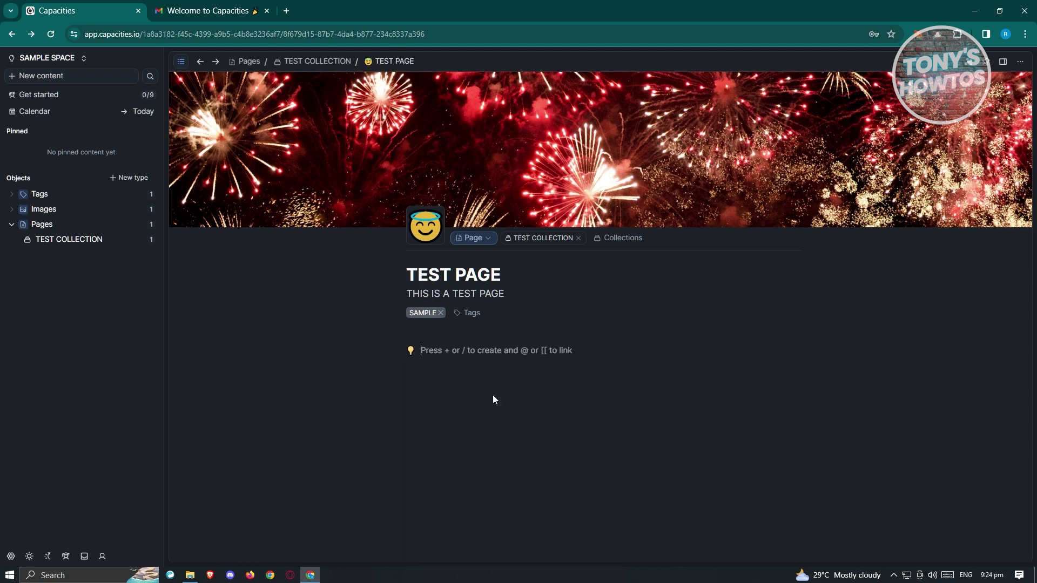
Switch the icon block to the green money-mouth emoji and give it the text TEST
{"action": "left_click", "coordinate": [411, 351]}
{"action": "left_click", "coordinate": [410, 351]}
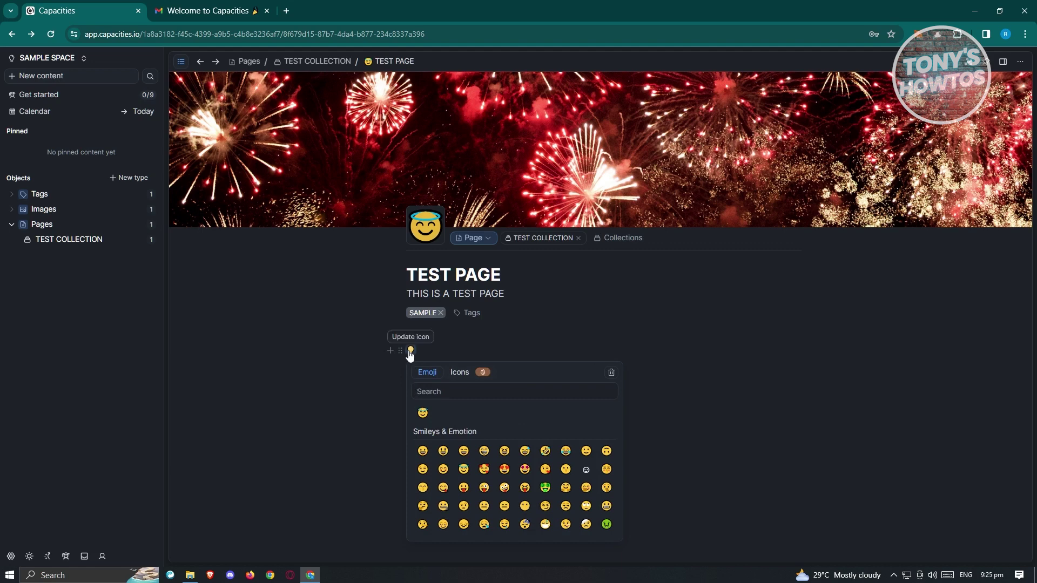
{"action": "left_click", "coordinate": [545, 487]}
{"action": "left_click", "coordinate": [441, 354]}
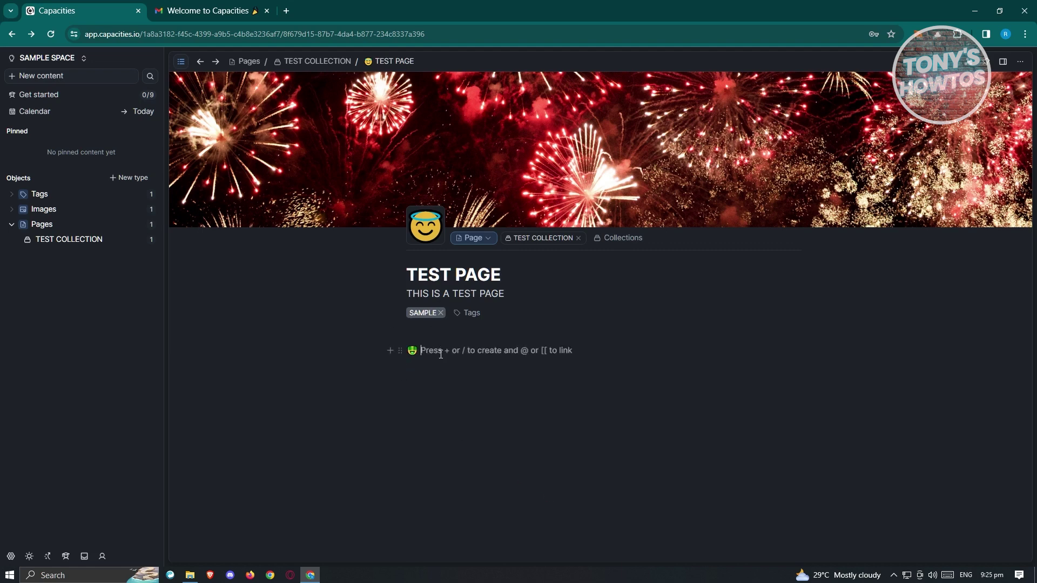
{"action": "type", "text": "TYE"}
{"action": "key", "text": "BackSpace"}
{"action": "left_click", "coordinate": [12, 226]}
{"action": "left_click", "coordinate": [13, 228]}
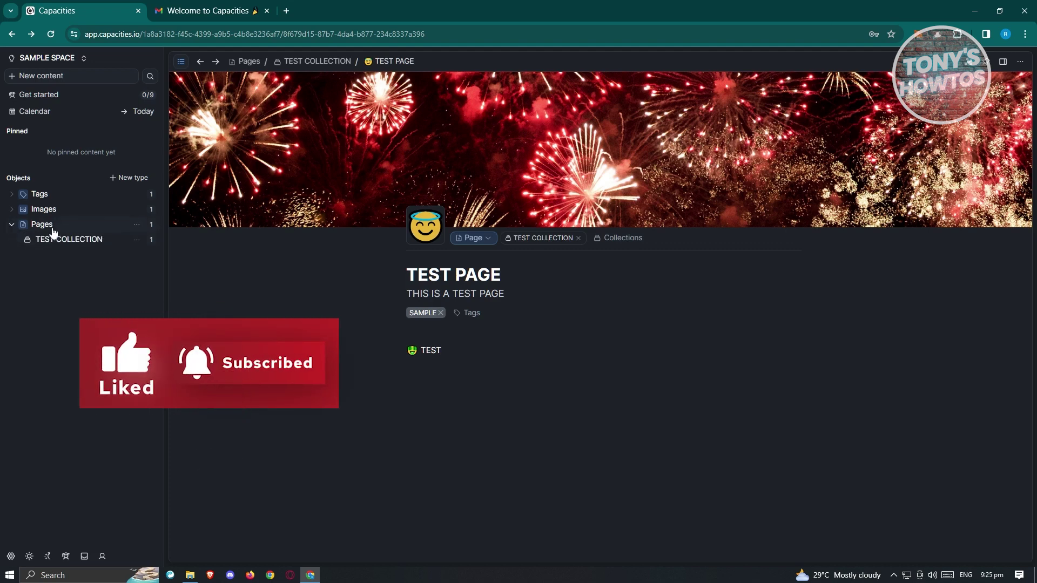
Collapse Pages in the sidebar, view the Images then Pages overviews, and open the Pages type options
{"action": "left_click", "coordinate": [11, 225]}
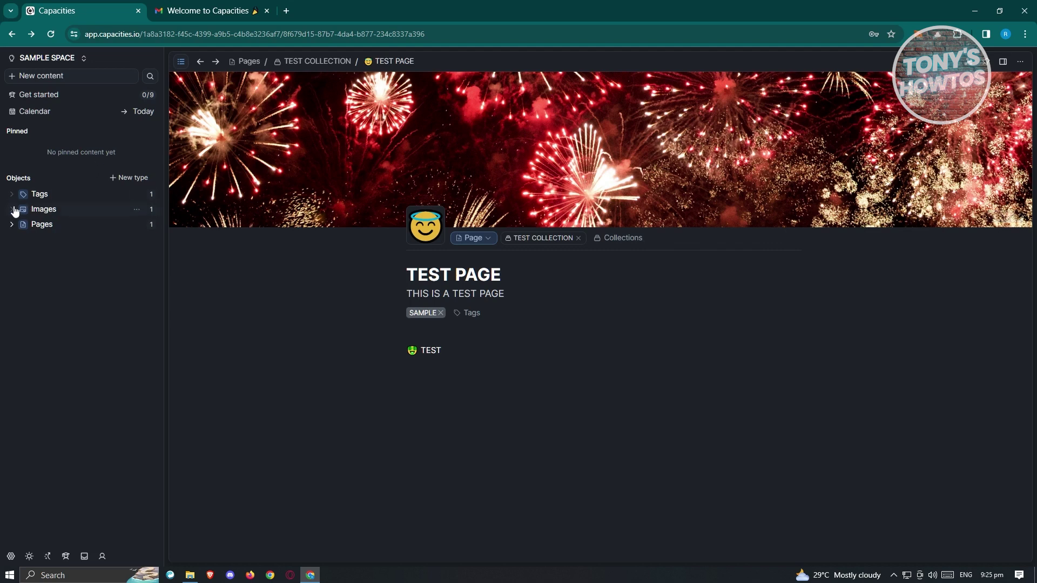
{"action": "left_click", "coordinate": [54, 212]}
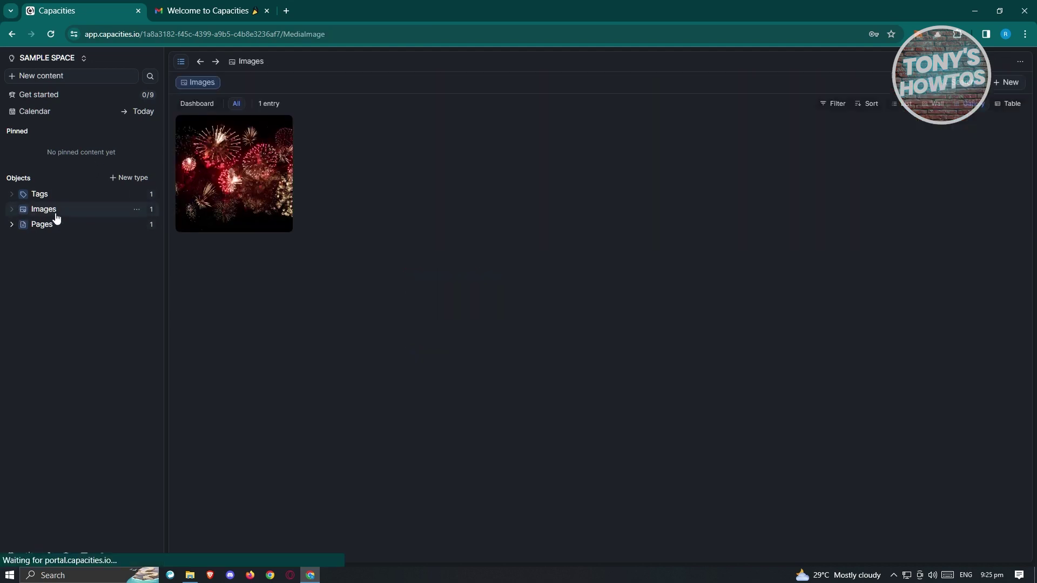
{"action": "left_click", "coordinate": [38, 225]}
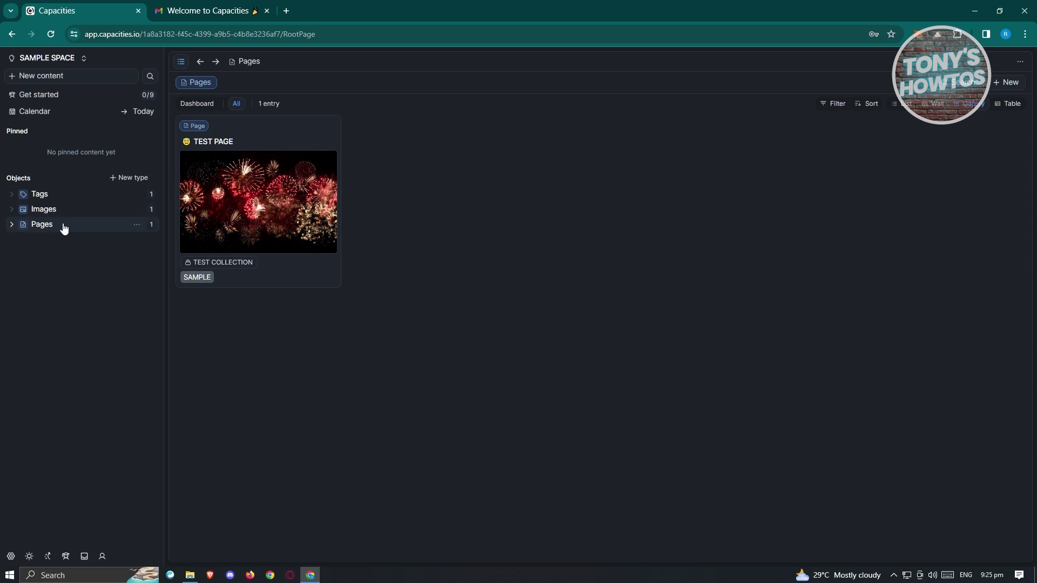
{"action": "left_click", "coordinate": [137, 225]}
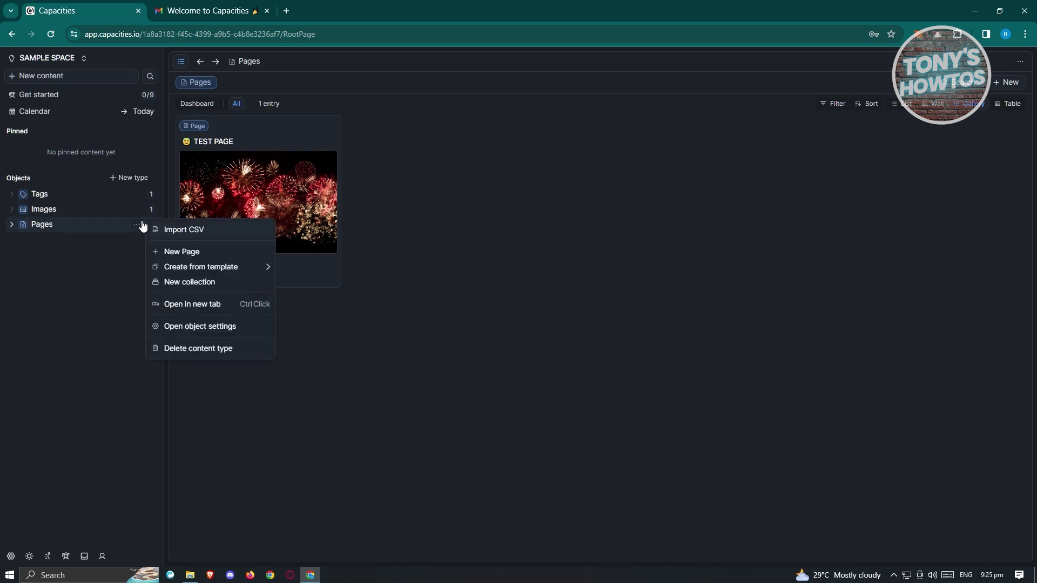
Dismiss the Pages options and pin the TEST PAGE card from TEST COLLECTION to the space
{"action": "mouse_move", "coordinate": [244, 269]}
{"action": "left_click", "coordinate": [95, 457]}
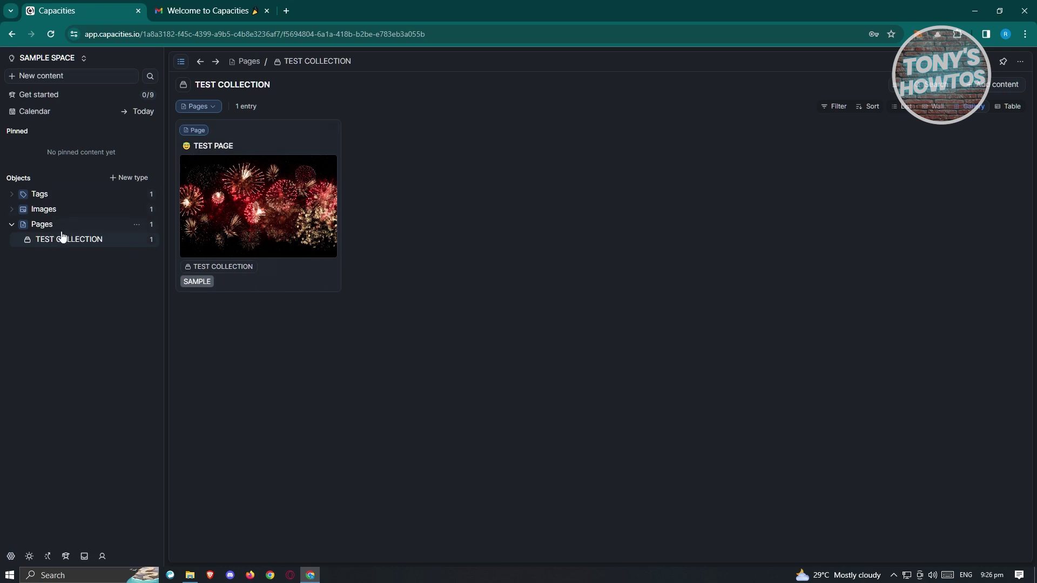
{"action": "left_click", "coordinate": [332, 130]}
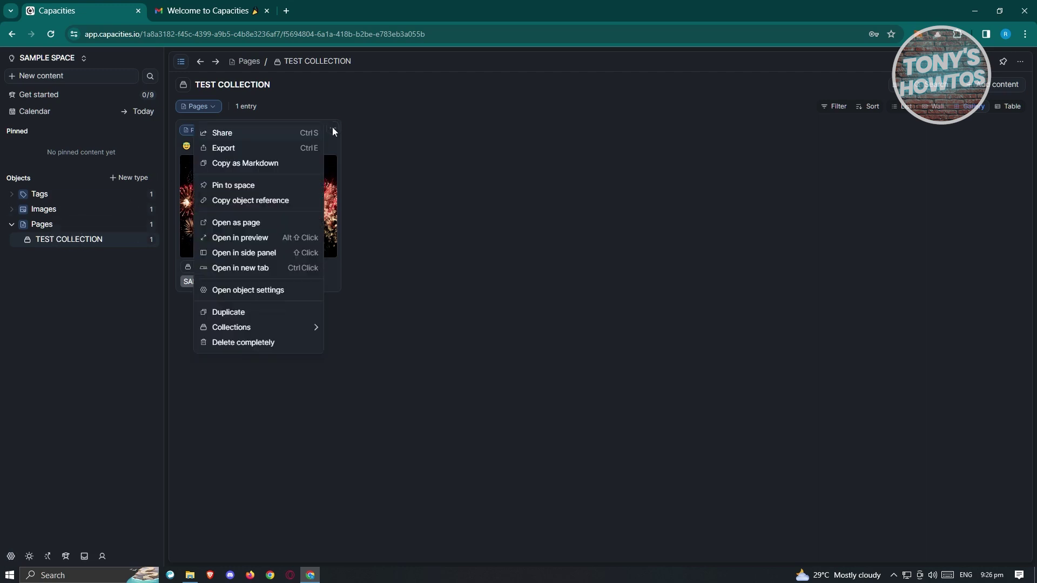
{"action": "left_click", "coordinate": [237, 185]}
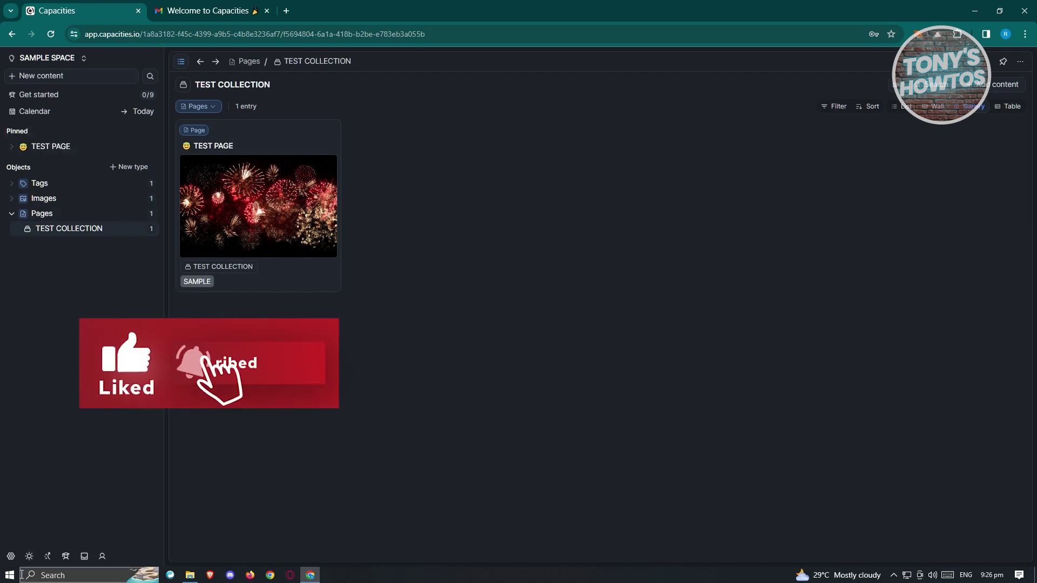
{"action": "left_click", "coordinate": [10, 556]}
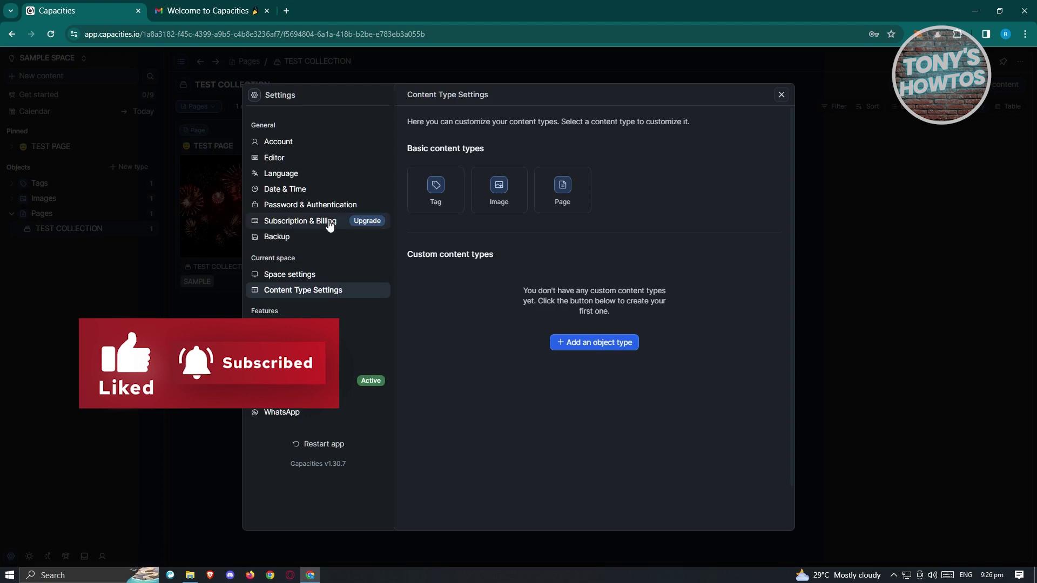
Browse Account, Editor, Language, Date & Time, Password, Billing, Backup, Space and Content Type settings
{"action": "left_click", "coordinate": [267, 141]}
{"action": "left_click", "coordinate": [275, 159]}
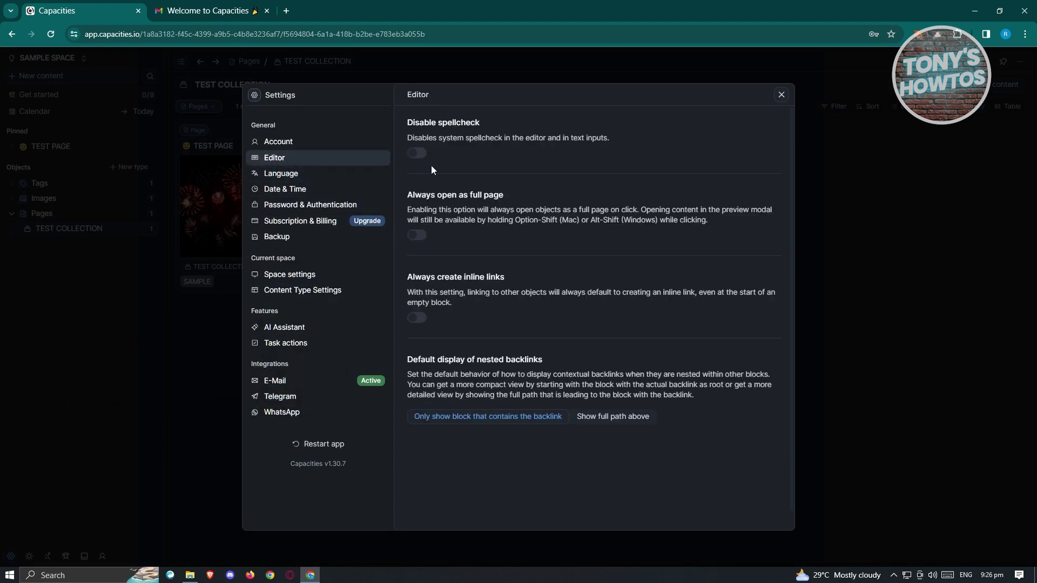
{"action": "left_click", "coordinate": [300, 172]}
{"action": "left_click", "coordinate": [305, 190]}
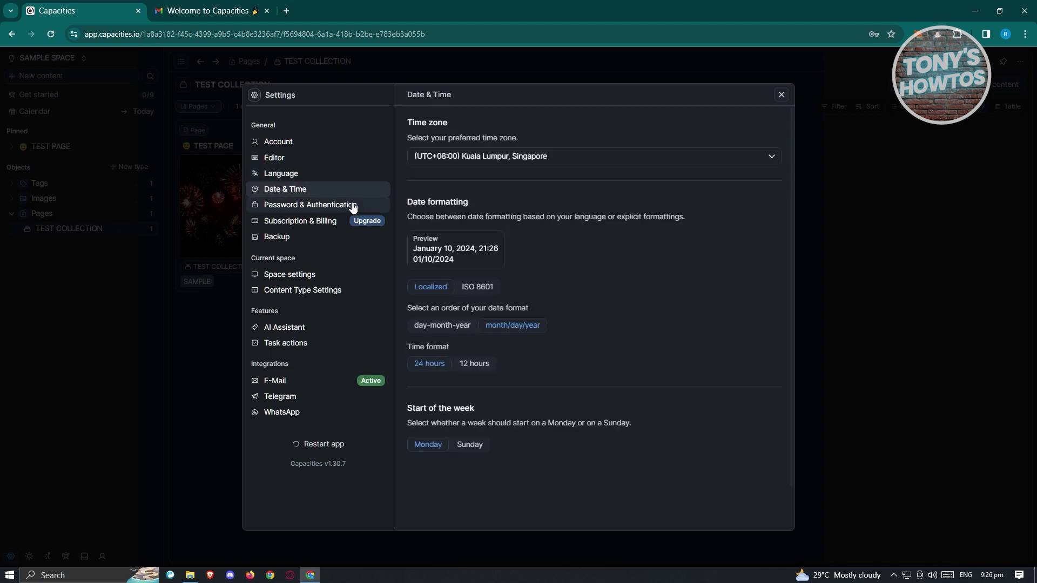
{"action": "left_click", "coordinate": [307, 205]}
{"action": "left_click", "coordinate": [330, 223]}
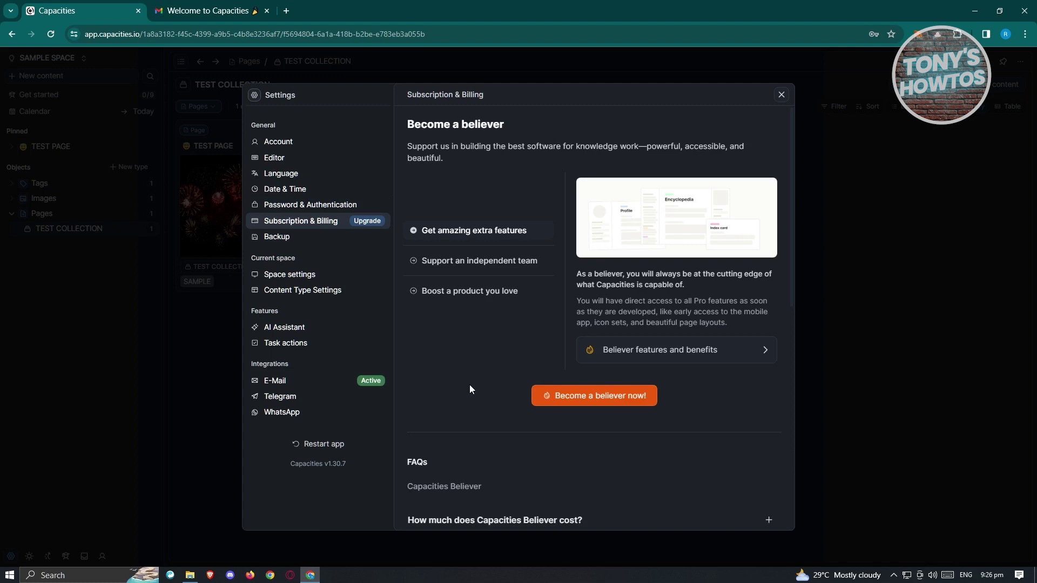
{"action": "scroll", "coordinate": [468, 384], "scroll_direction": "down", "scroll_amount": 1}
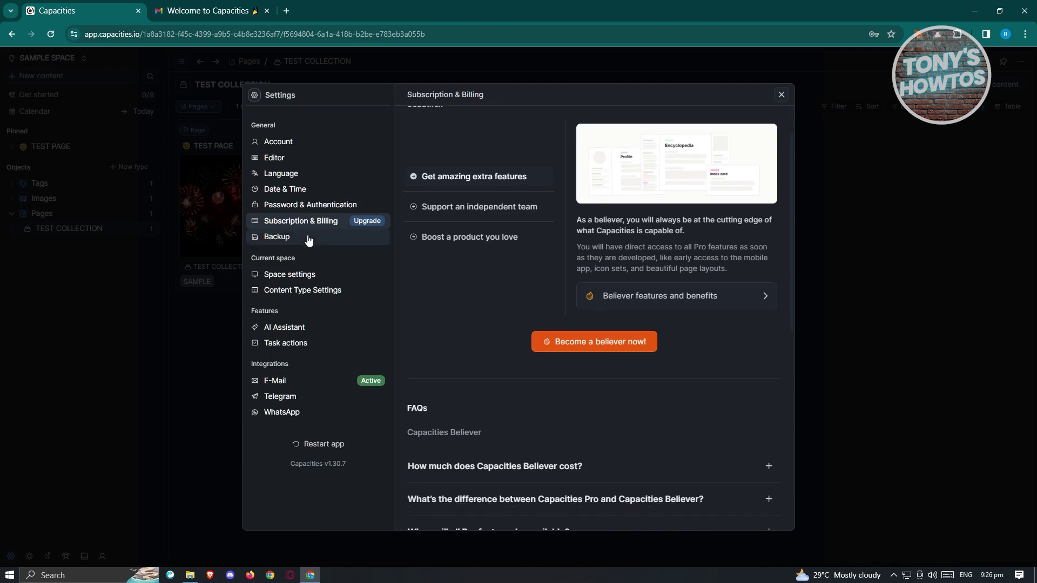
{"action": "left_click", "coordinate": [309, 240]}
{"action": "left_click", "coordinate": [292, 275]}
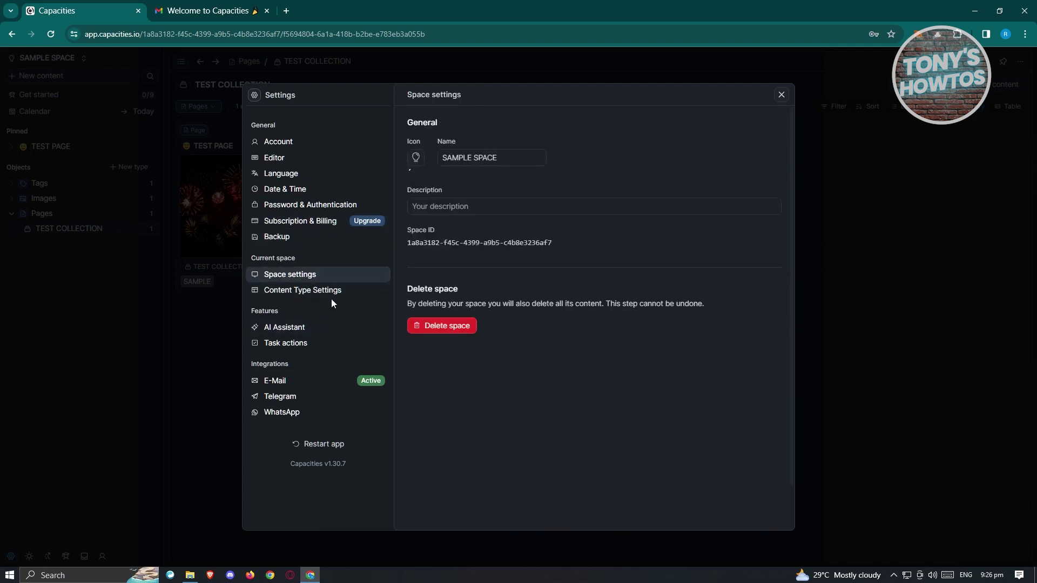
{"action": "left_click", "coordinate": [327, 292]}
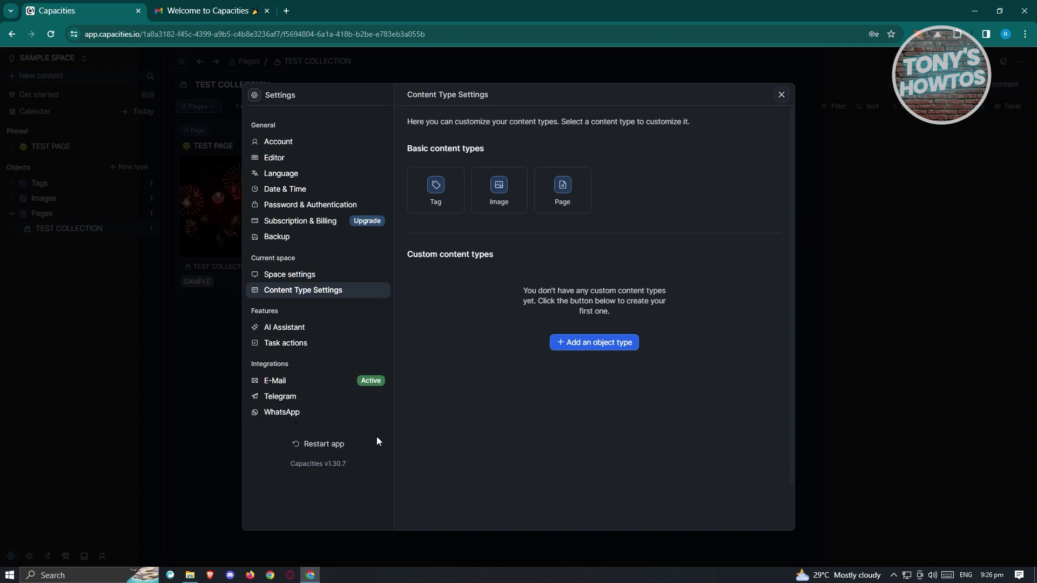